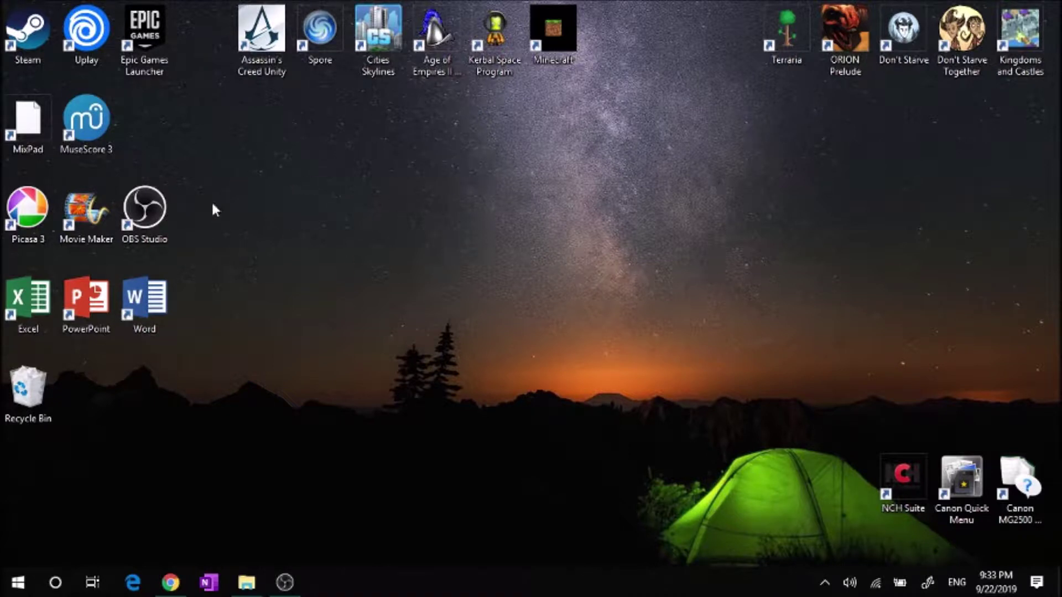
Step: Launch MuseScore 3 and dismiss the Start Center
double_click(99, 120)
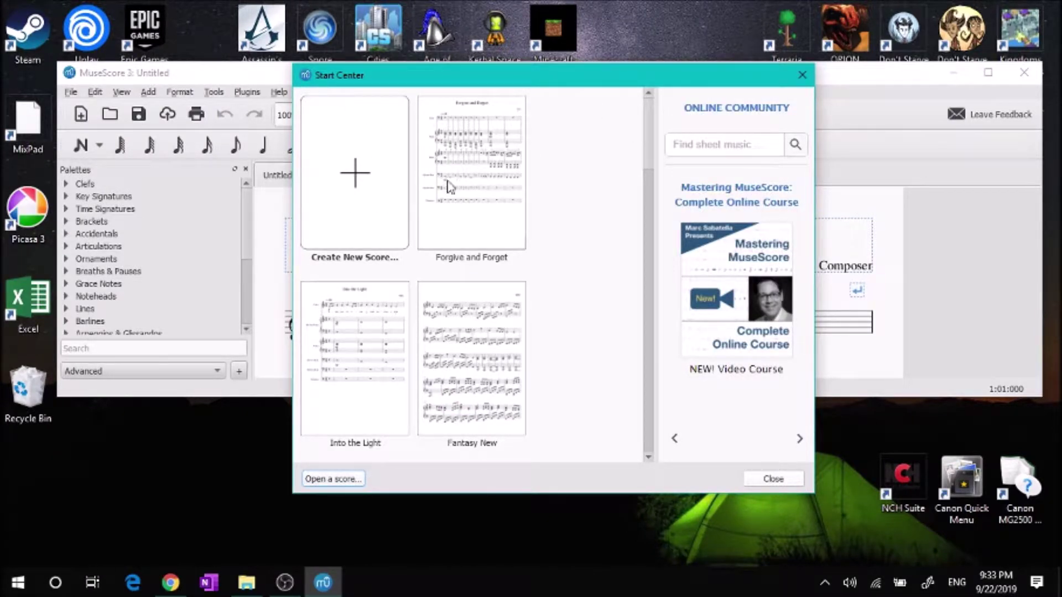
scroll(421, 315, "down", 5)
scroll(418, 299, "up", 5)
left_click(802, 75)
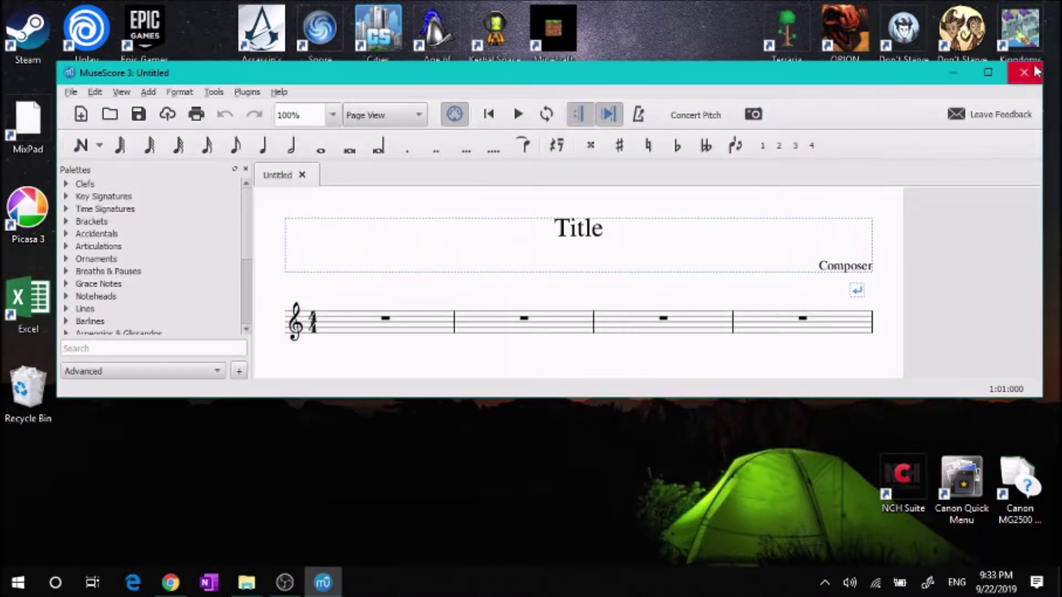
Step: Maximize the window and close the untitled score without saving
left_click(987, 73)
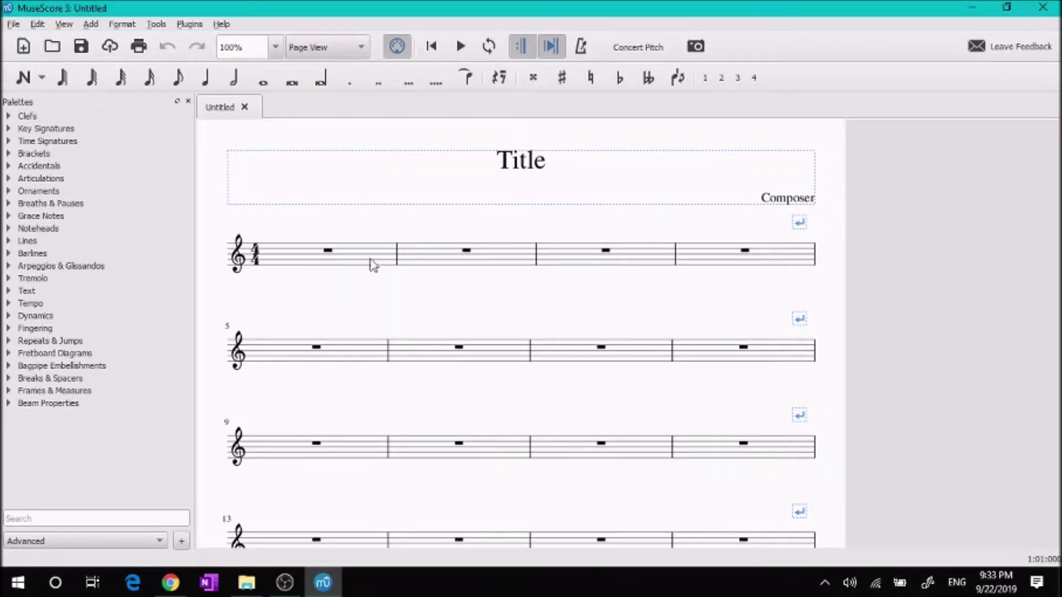
left_click(244, 107)
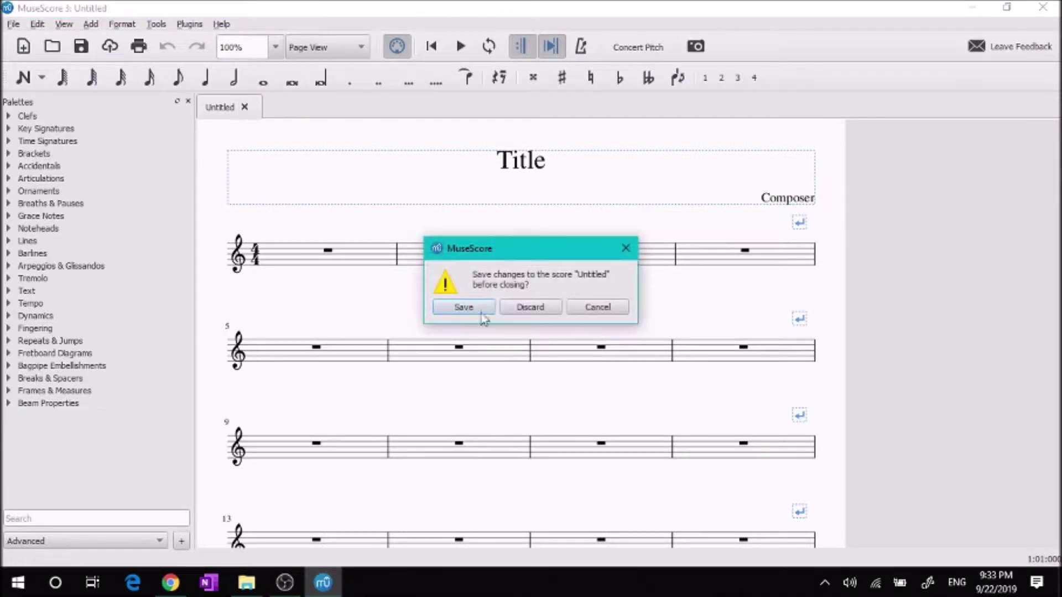
left_click(526, 308)
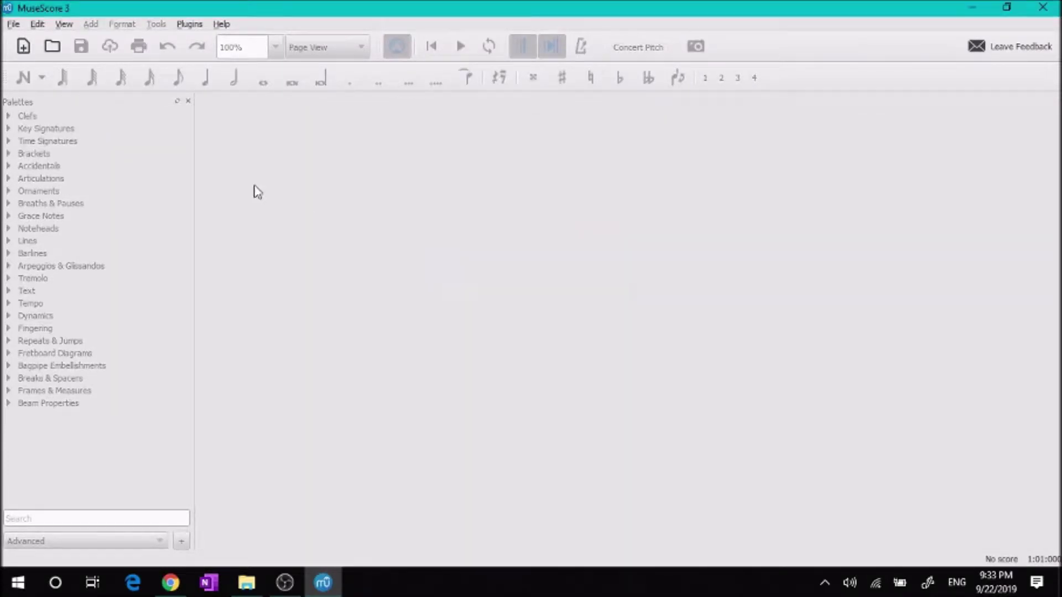
Step: Start a new score titled 'Testing' and advance to the template page
left_click(24, 47)
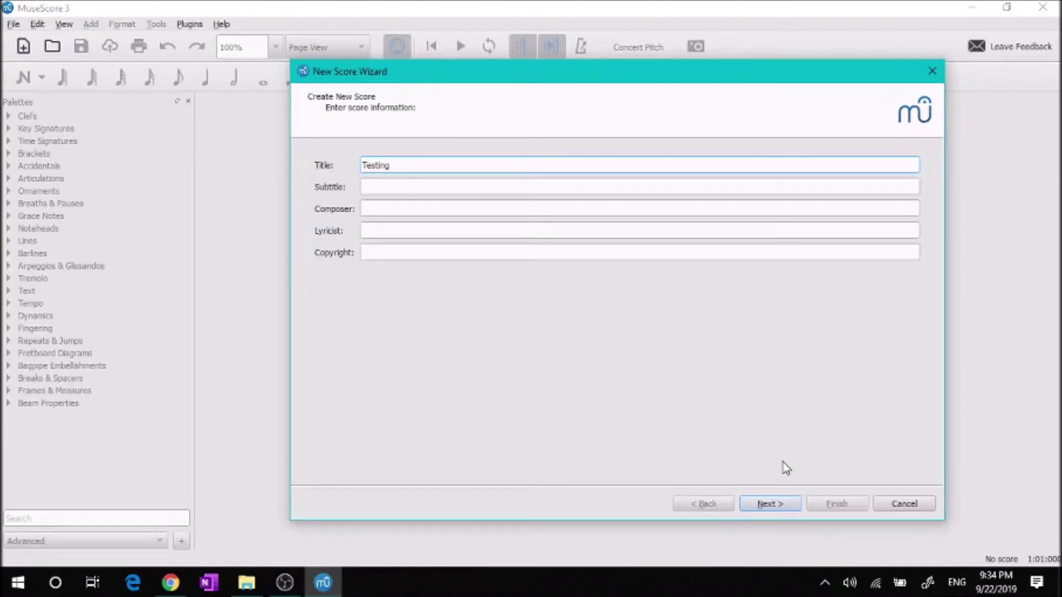
left_click(772, 504)
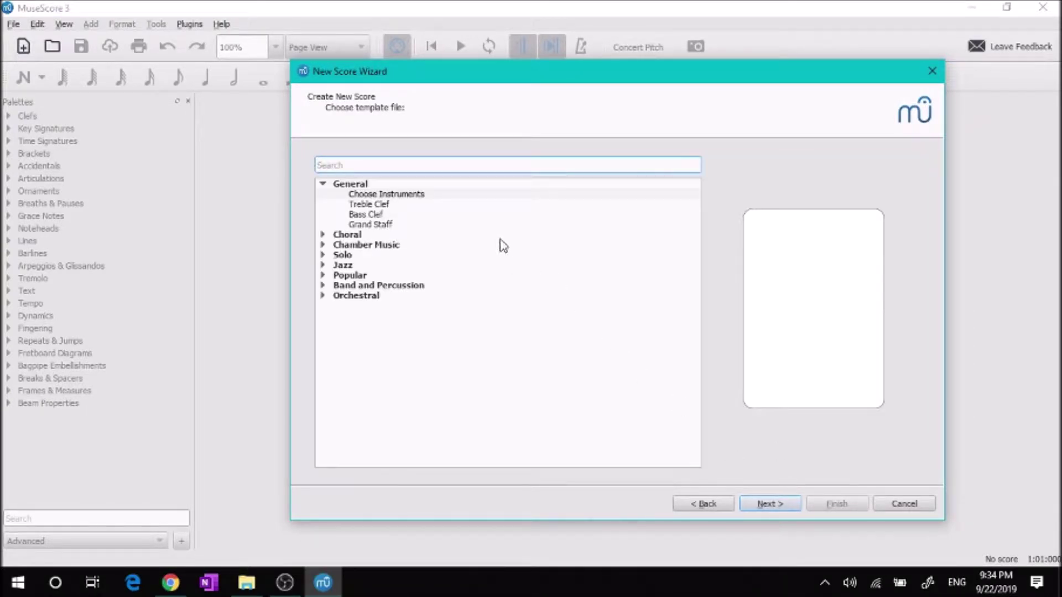
Step: Choose instruments manually and add Piano from the keyboards group
double_click(380, 195)
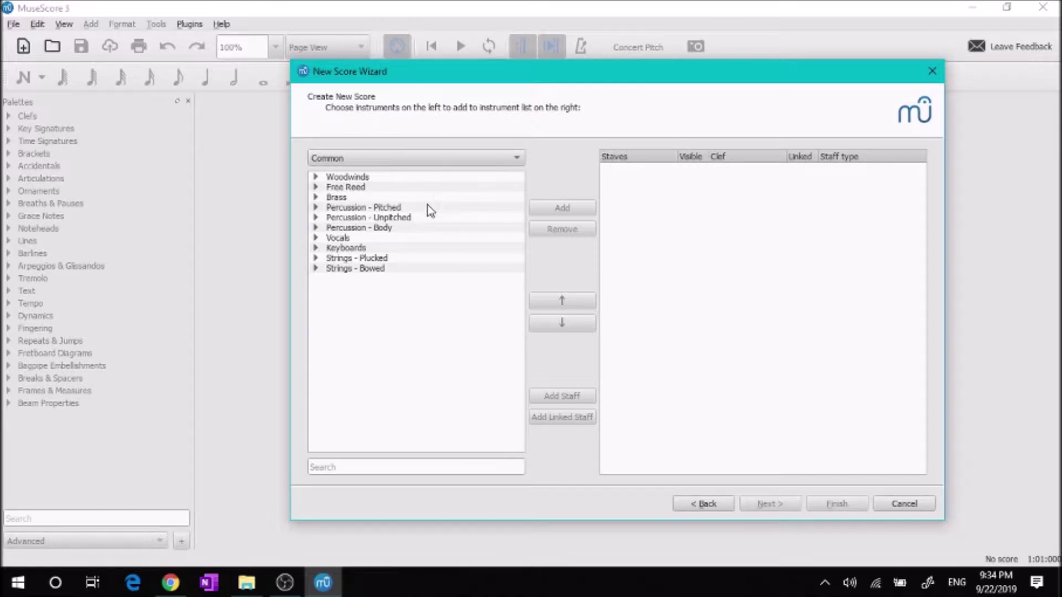
left_click(316, 249)
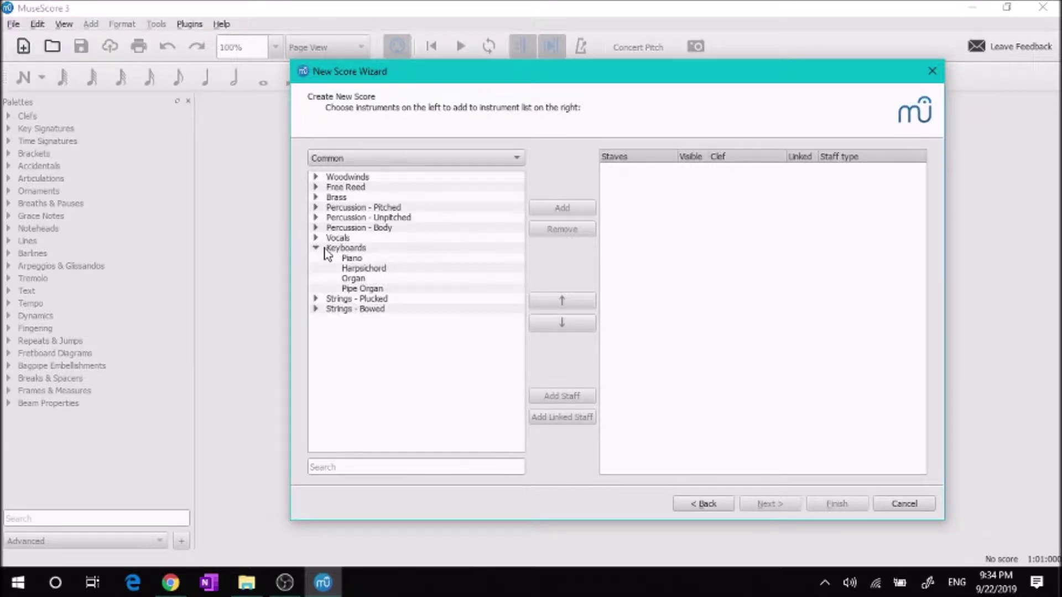
double_click(323, 259)
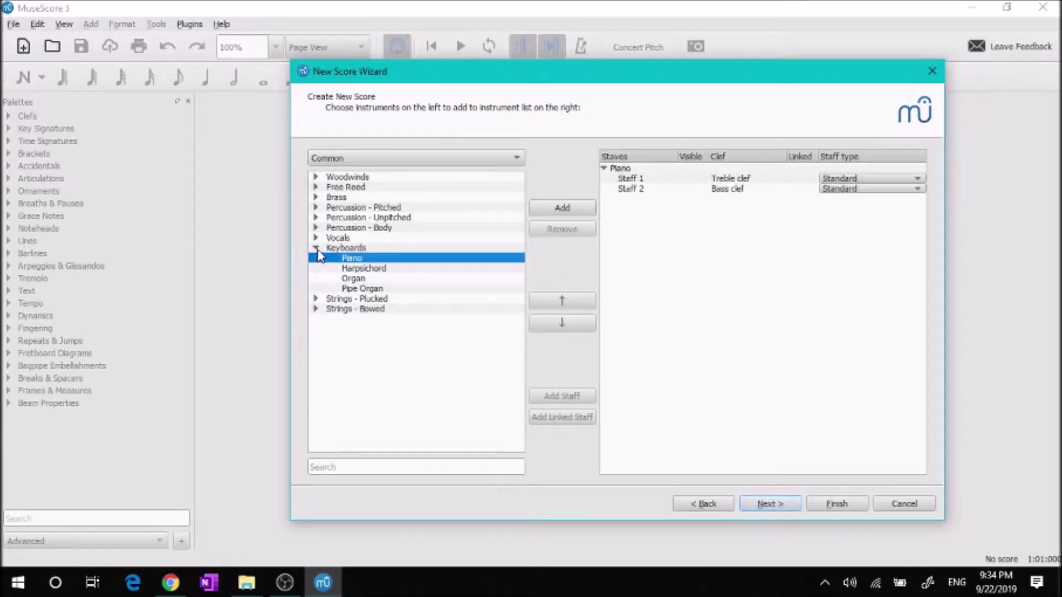
left_click(317, 250)
Step: Add a trial Violin, reorder it around Piano, then remove it
left_click(317, 268)
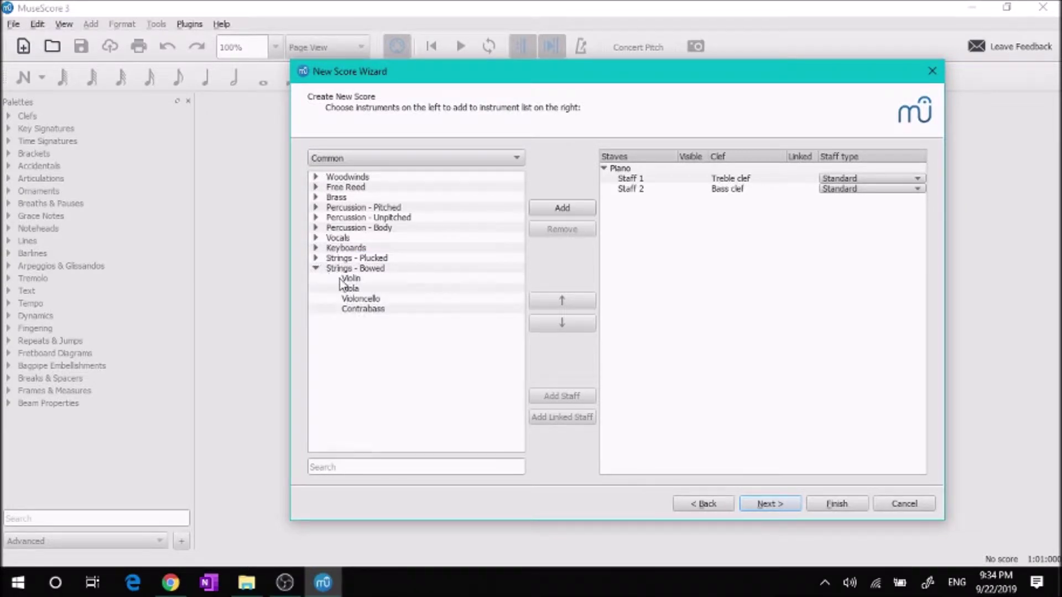
double_click(351, 278)
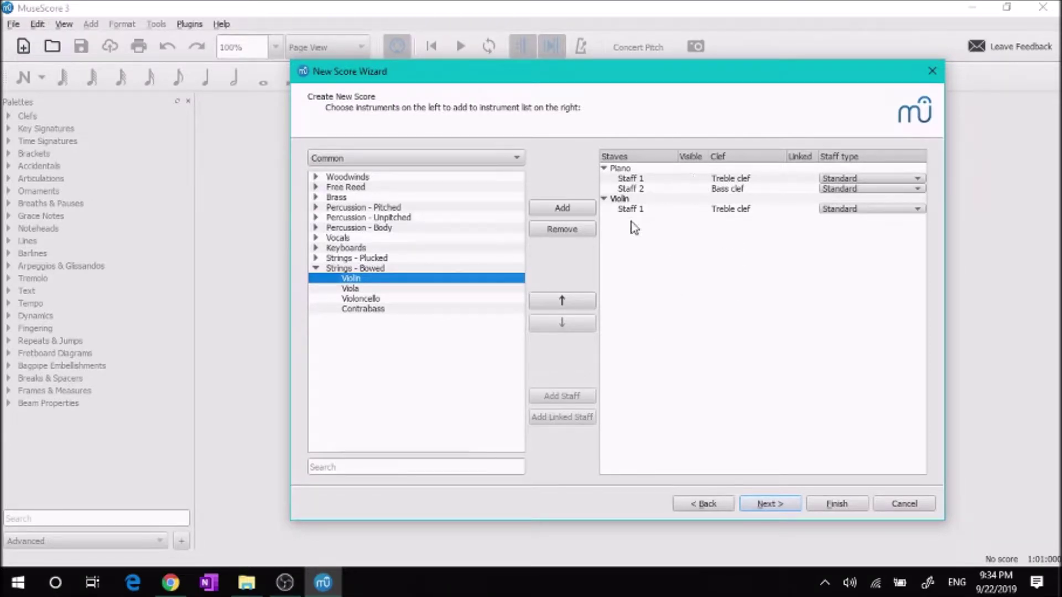
left_click(660, 198)
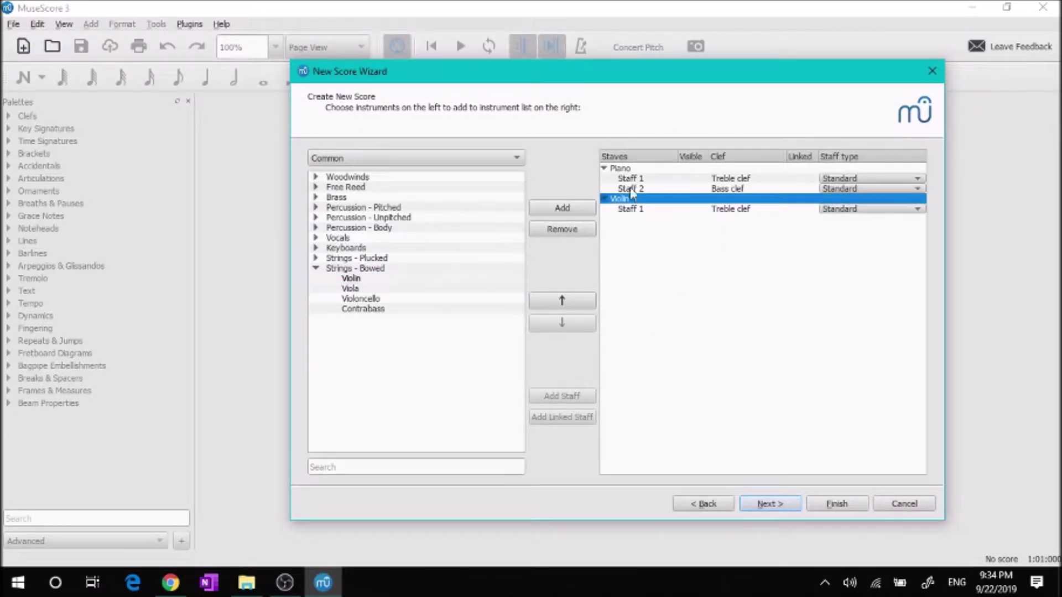
left_click(585, 304)
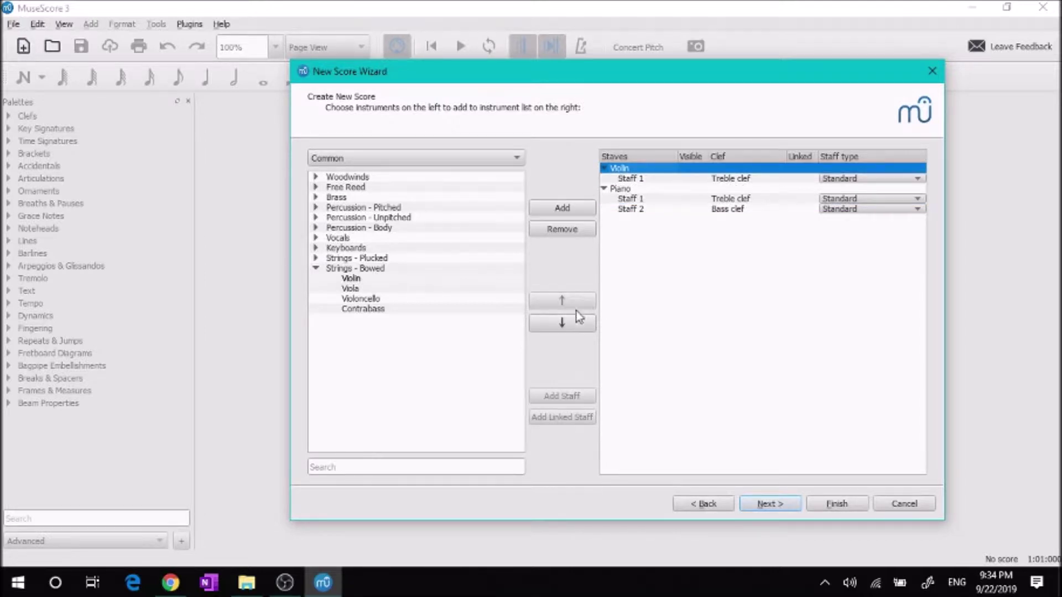
left_click(566, 325)
left_click(563, 301)
left_click(564, 326)
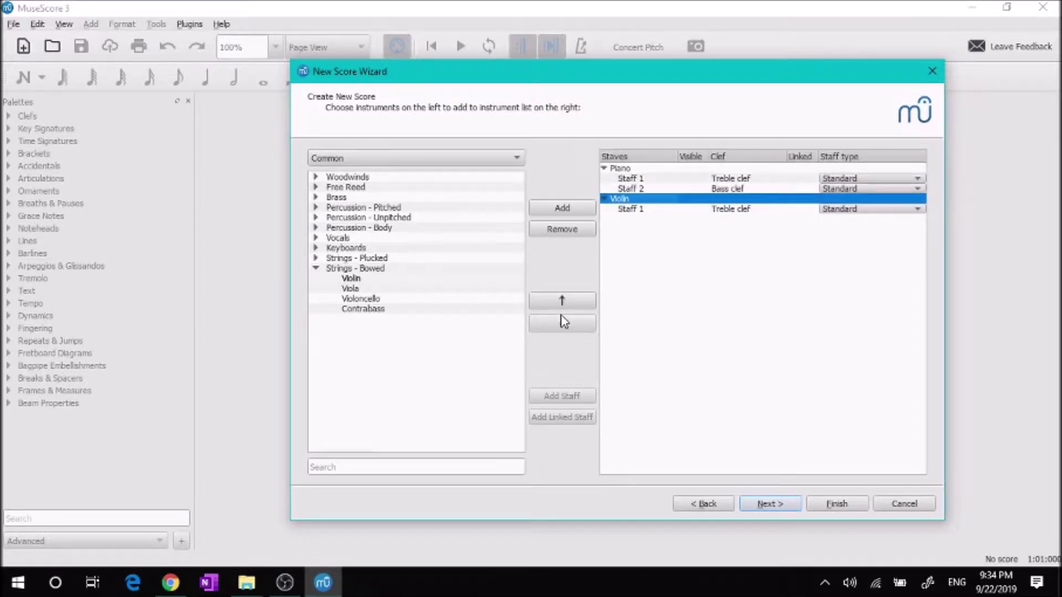
left_click(567, 303)
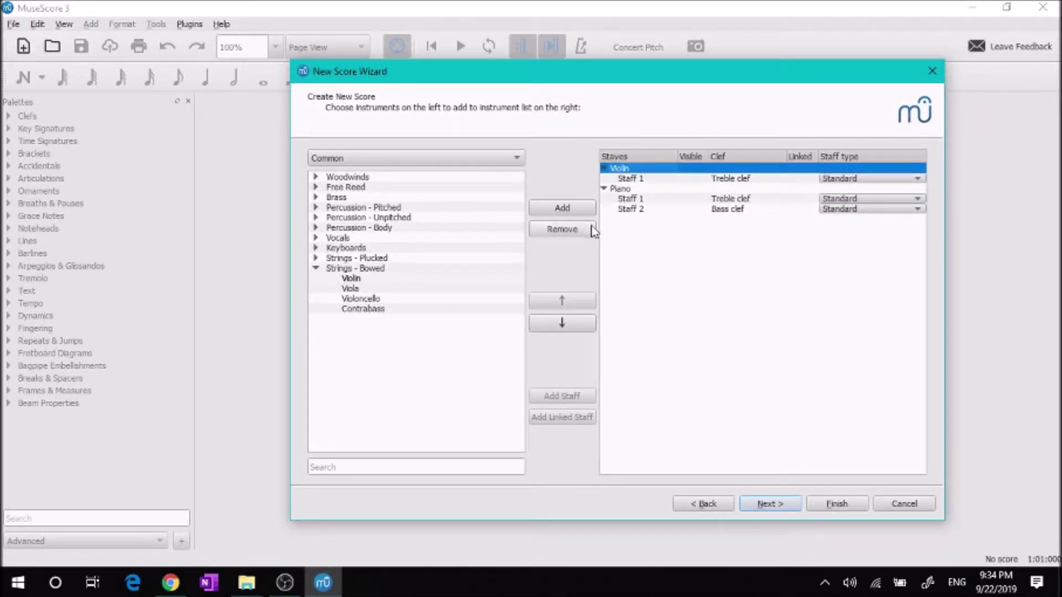
left_click(586, 230)
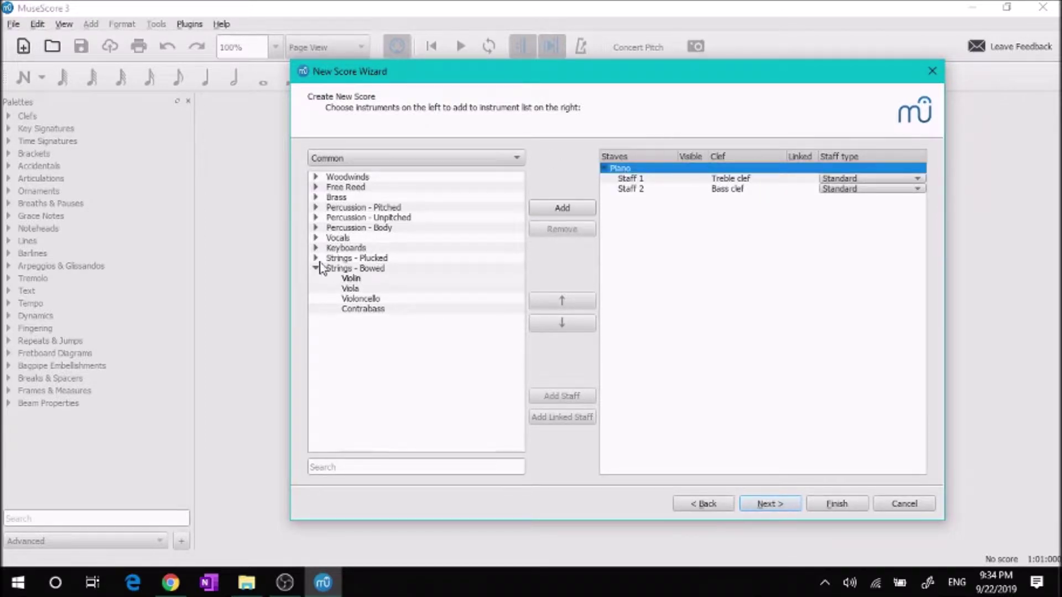
Step: Add Voice from the vocals group and move it above Piano
left_click(316, 268)
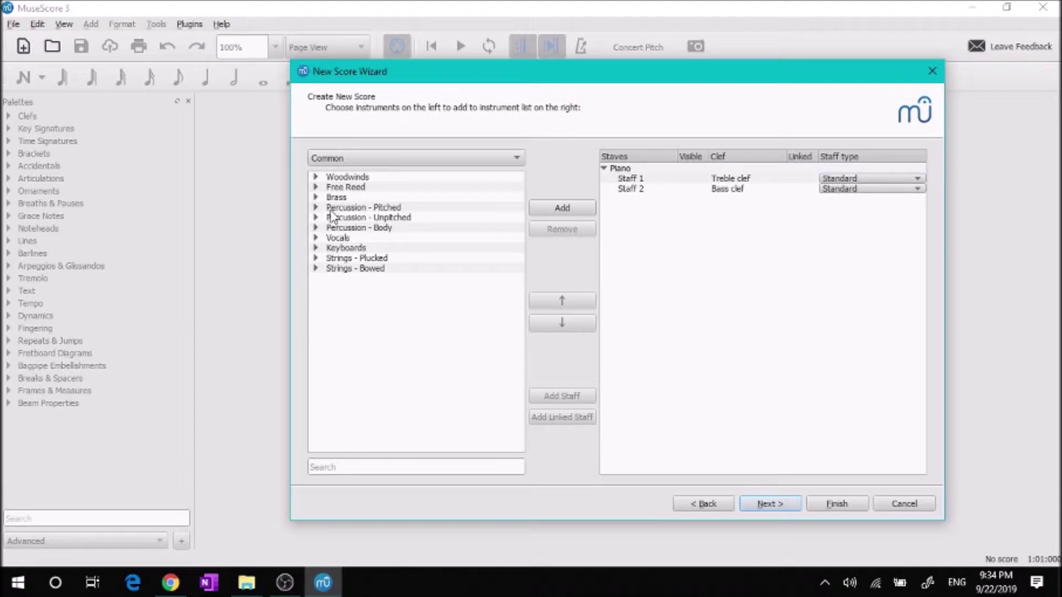
left_click(316, 238)
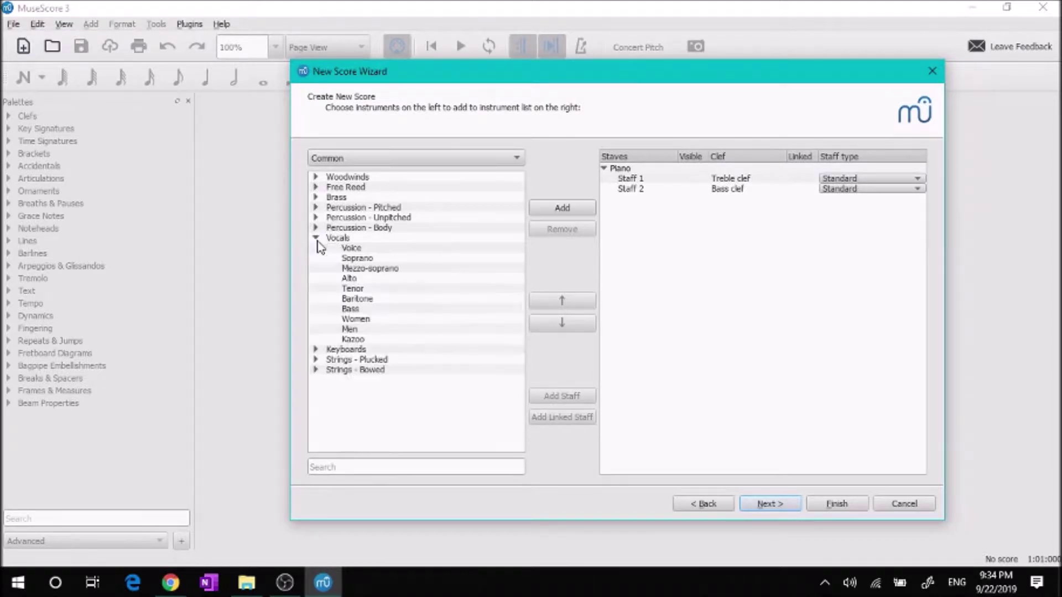
double_click(360, 250)
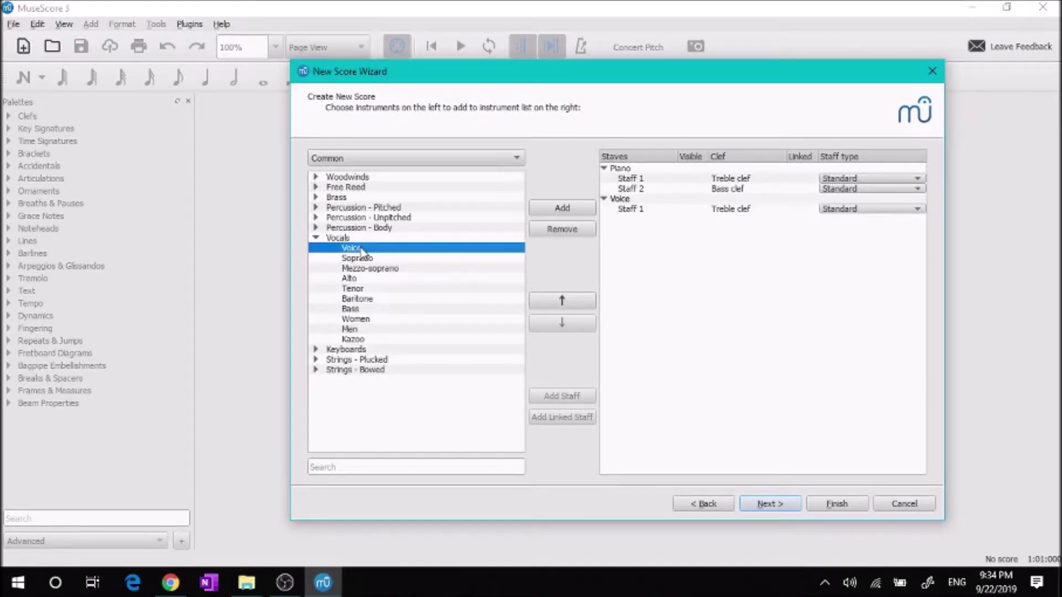
left_click(622, 200)
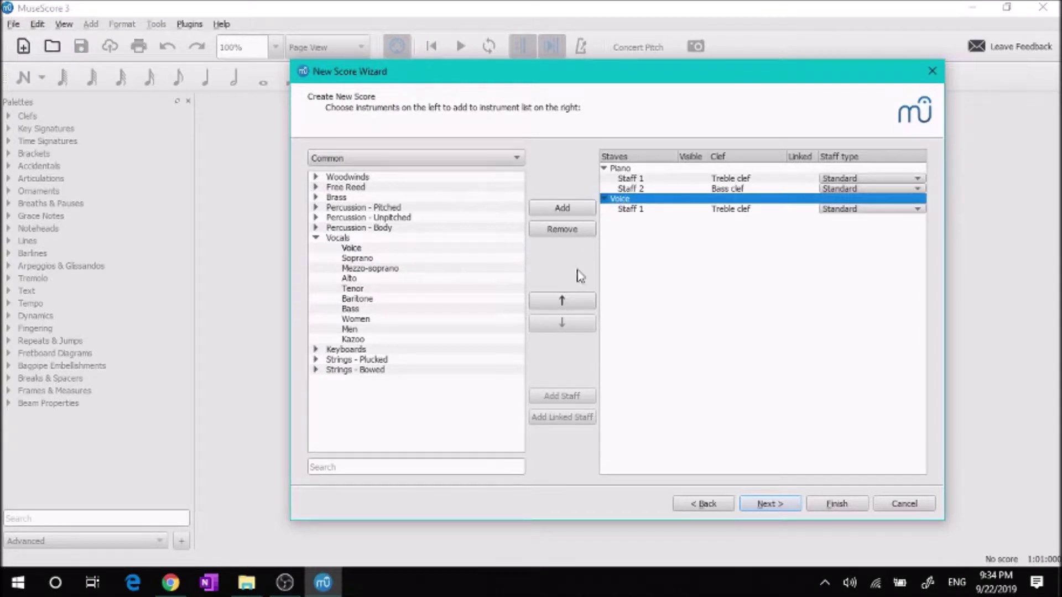
left_click(571, 304)
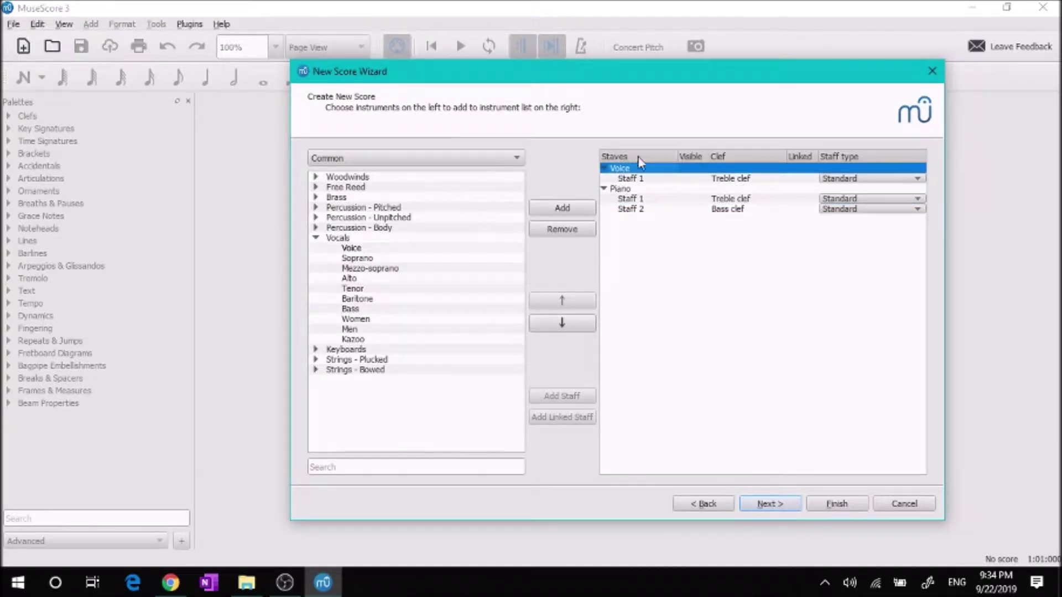
Step: Enable a tempo of 120 BPM and advance to the time signature page
left_click(776, 505)
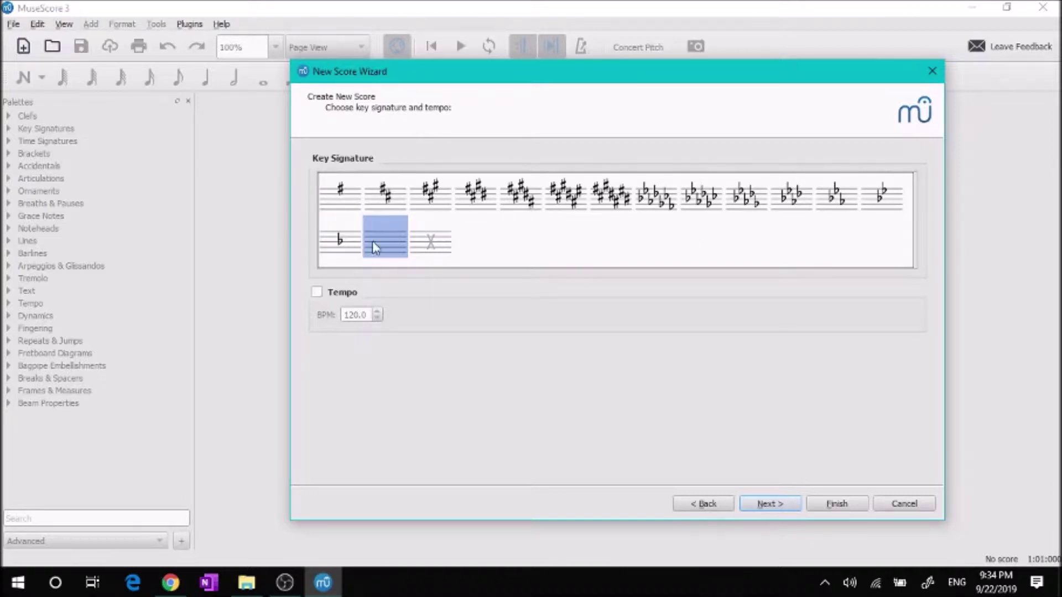
left_click(318, 295)
double_click(365, 316)
type("1")
left_click(769, 503)
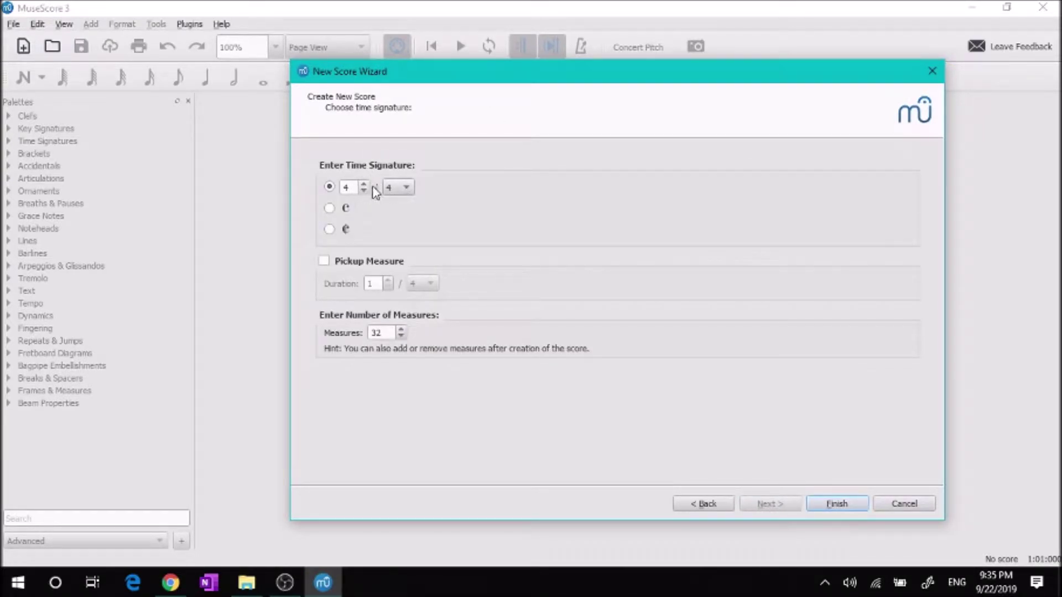
Step: Keep 4/4 time, add a 1/4 pickup measure with 32 measures, and finish the wizard
left_click(394, 189)
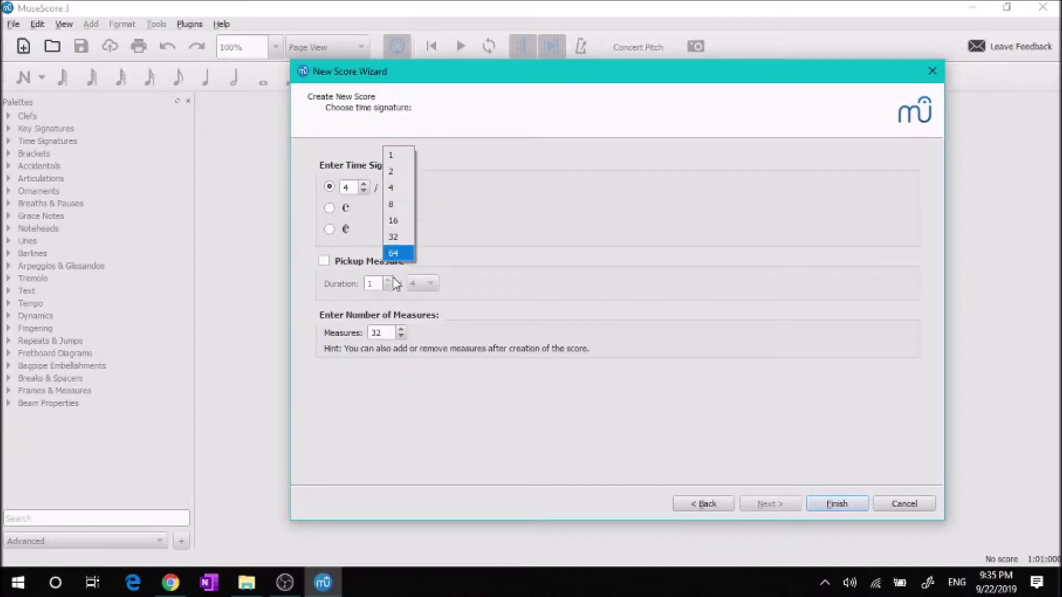
left_click(396, 252)
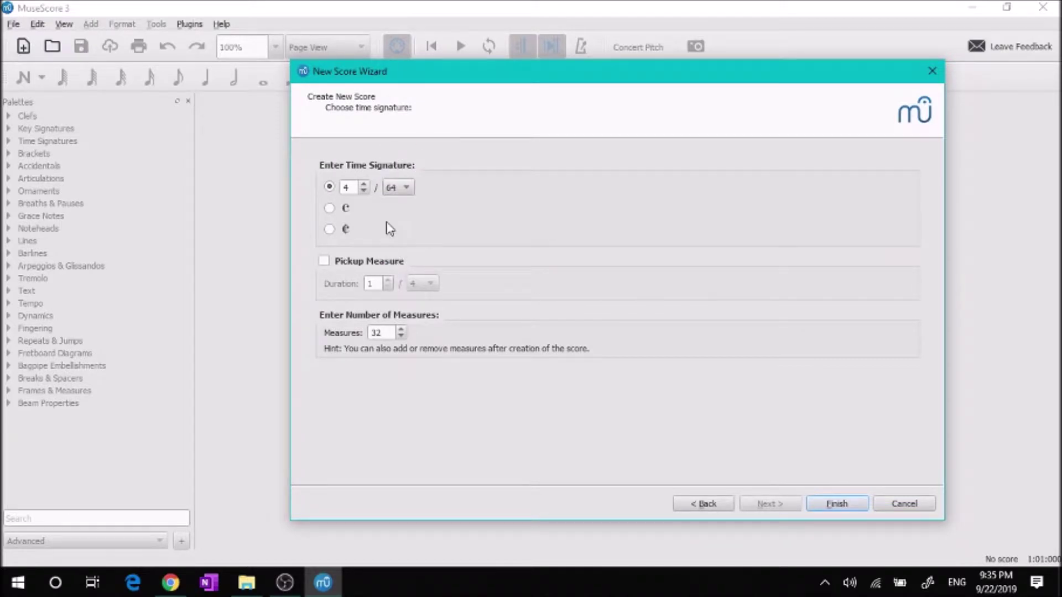
left_click(408, 187)
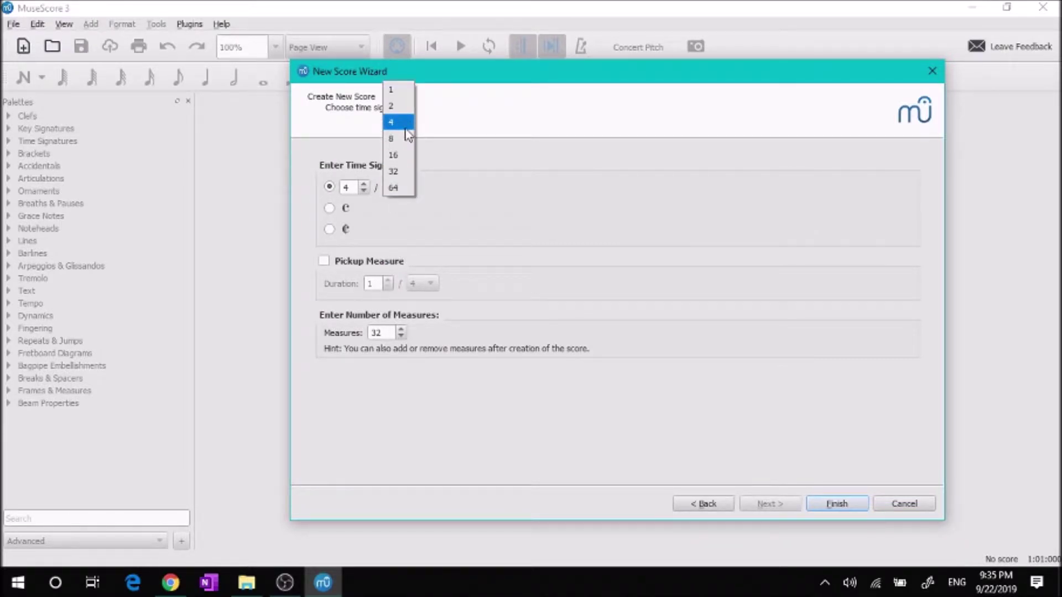
left_click(407, 124)
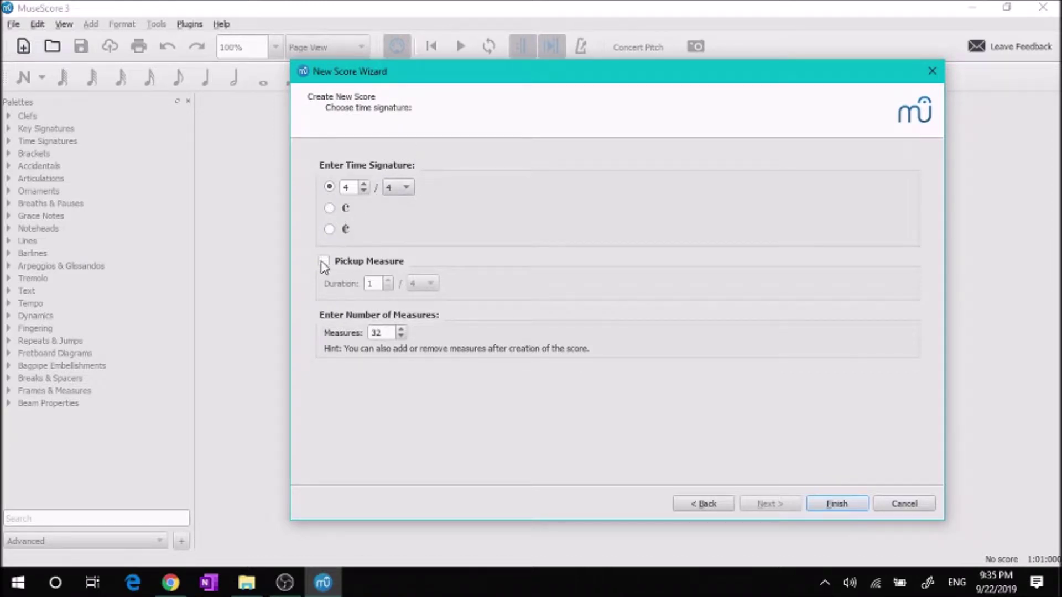
left_click(324, 261)
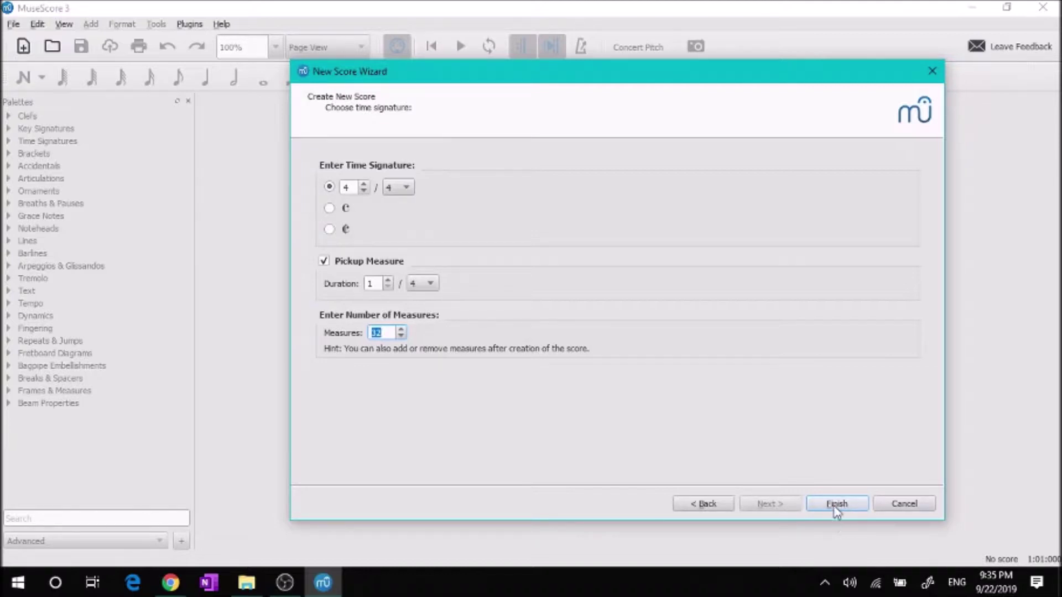
left_click(834, 507)
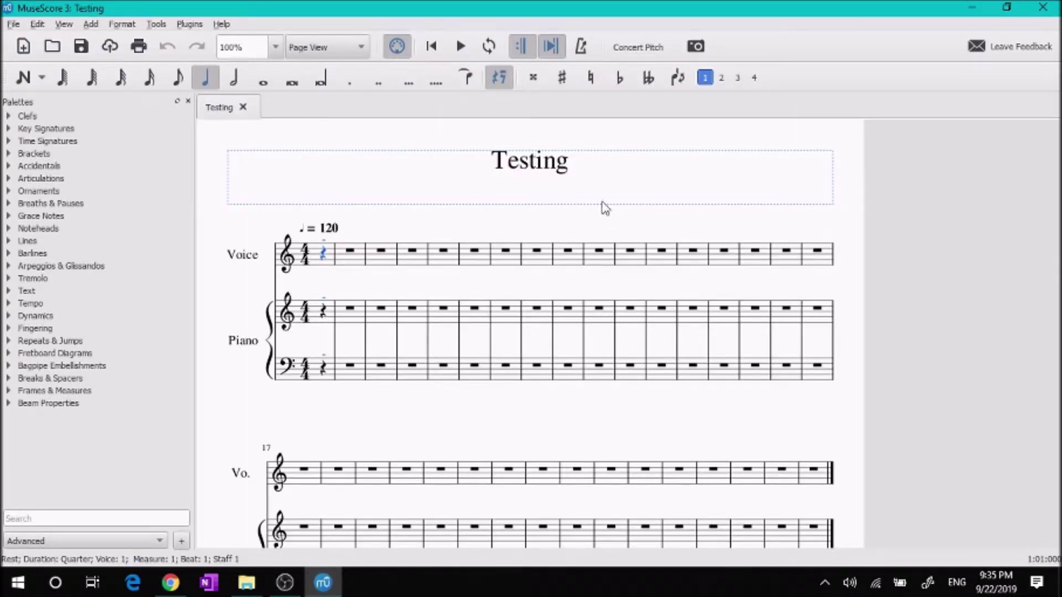
Step: Switch the Testing score to Continuous View
scroll(607, 245, "down", 5)
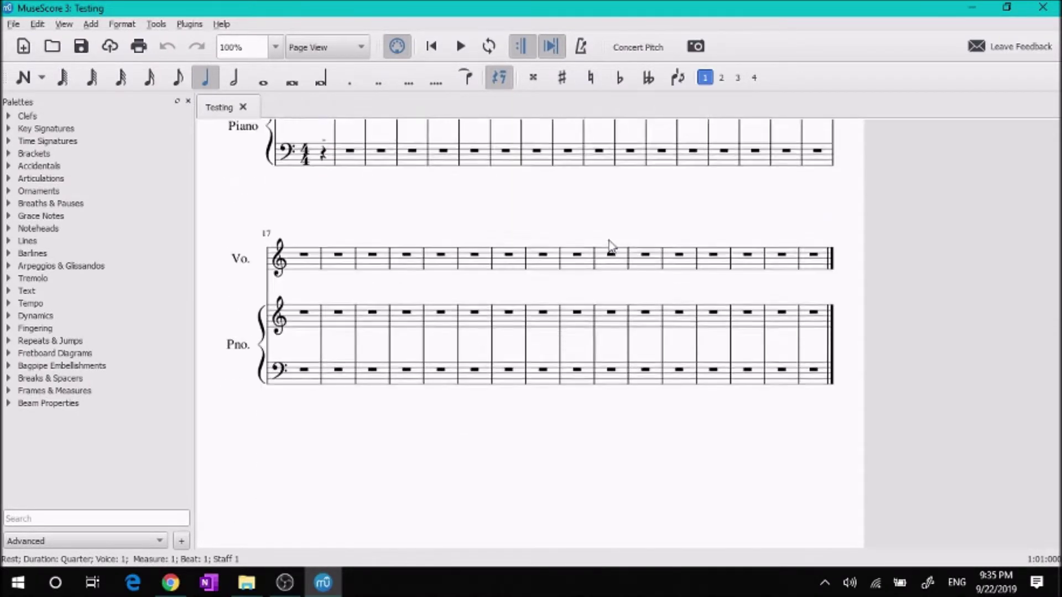
scroll(598, 239, "up", 2)
scroll(599, 239, "up", 2)
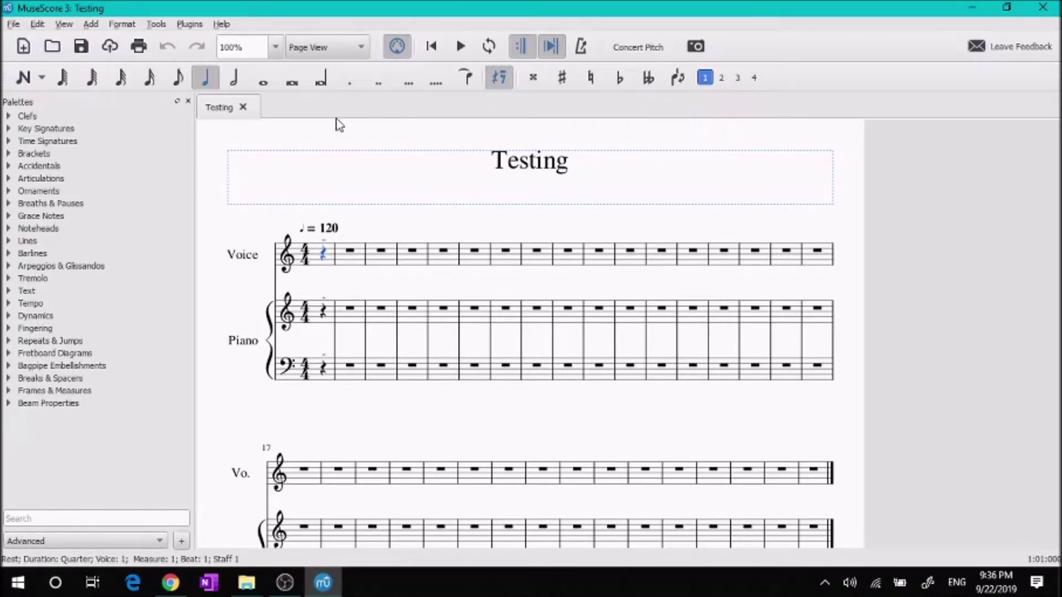
left_click(309, 49)
left_click(330, 61)
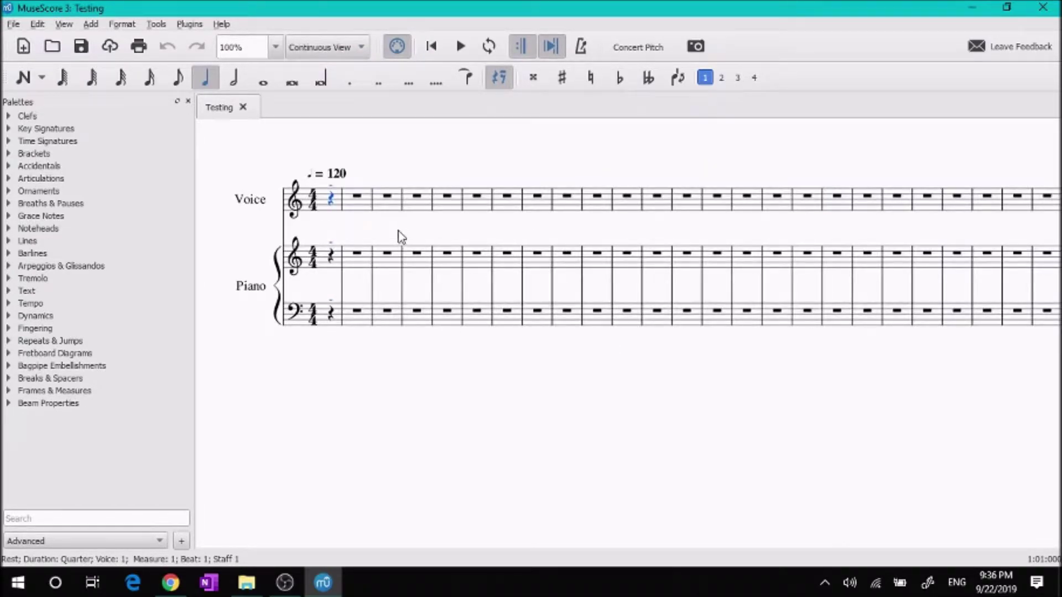
Step: Zoom and scroll to inspect the Voice and Piano staves
scroll(399, 231, "up", 6, "ctrl")
scroll(393, 231, "up", 1)
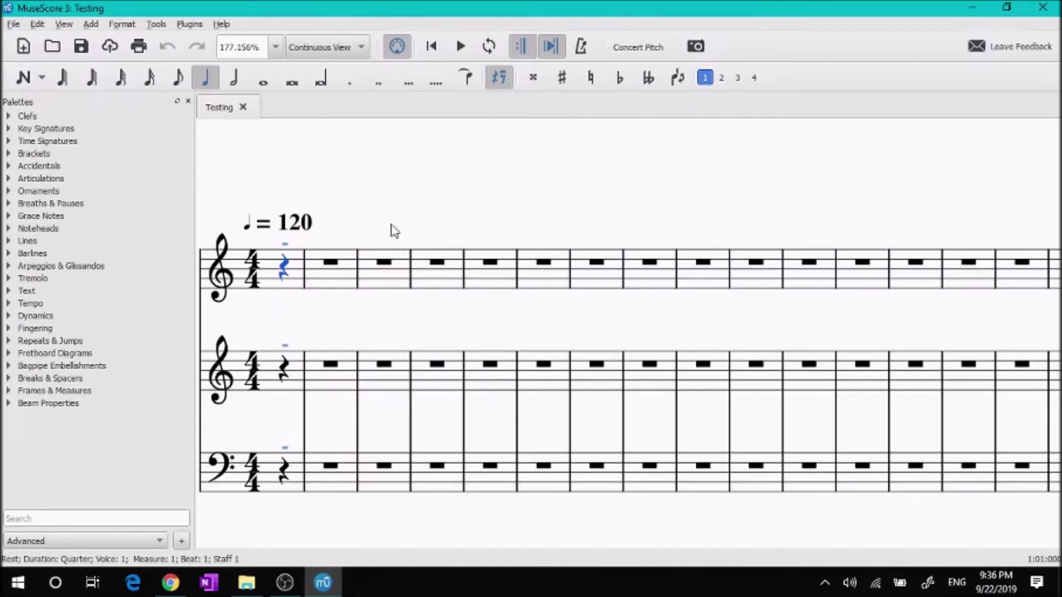
scroll(394, 232, "down", 2)
scroll(394, 232, "up", 1)
scroll(394, 232, "left", 2)
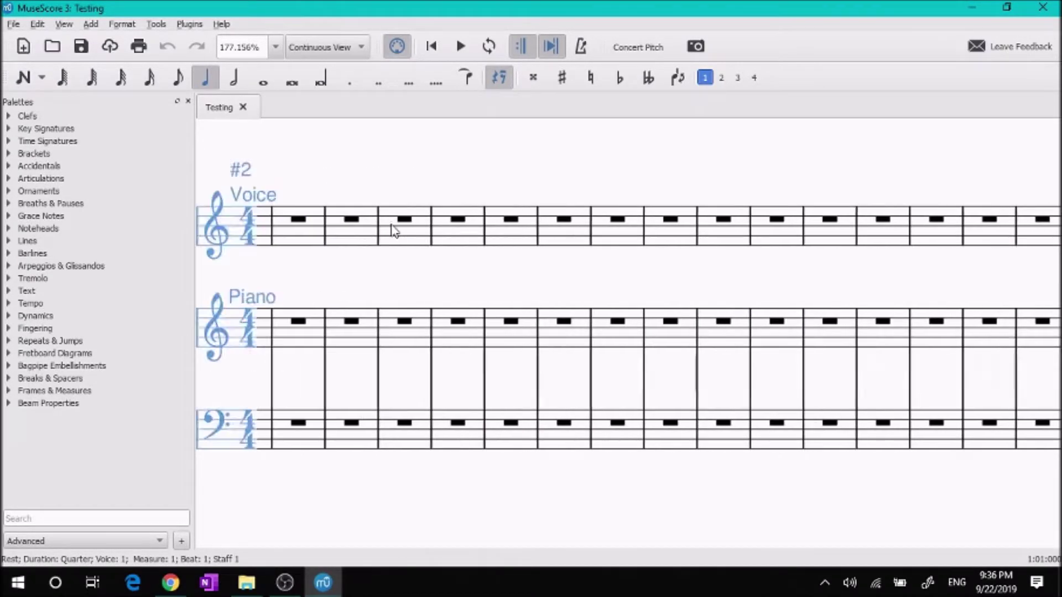
scroll(394, 230, "down", 14, "ctrl")
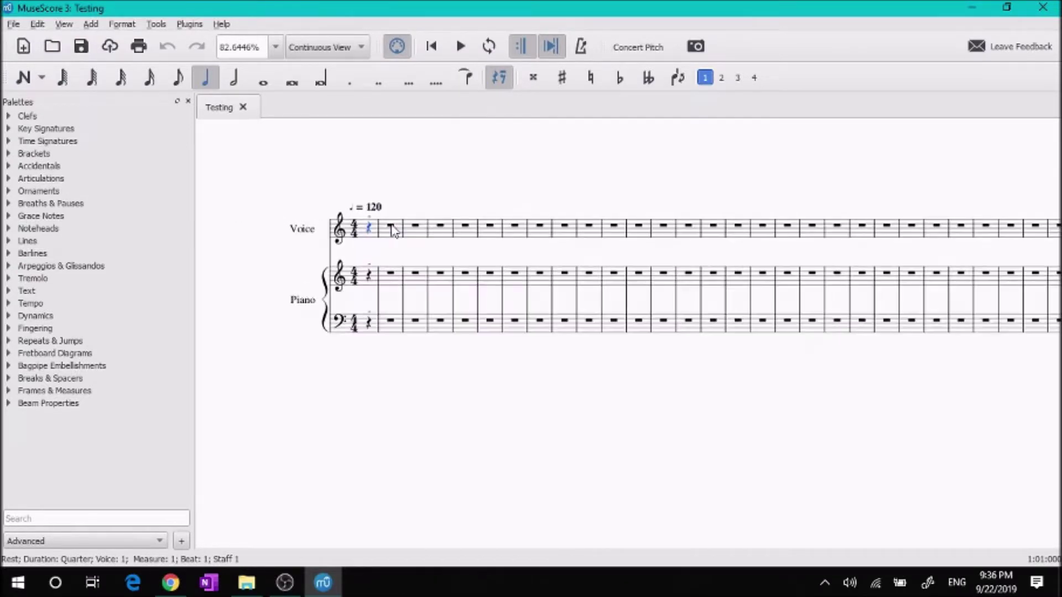
scroll(394, 231, "up", 3)
scroll(389, 230, "up", 3)
scroll(389, 229, "down", 10)
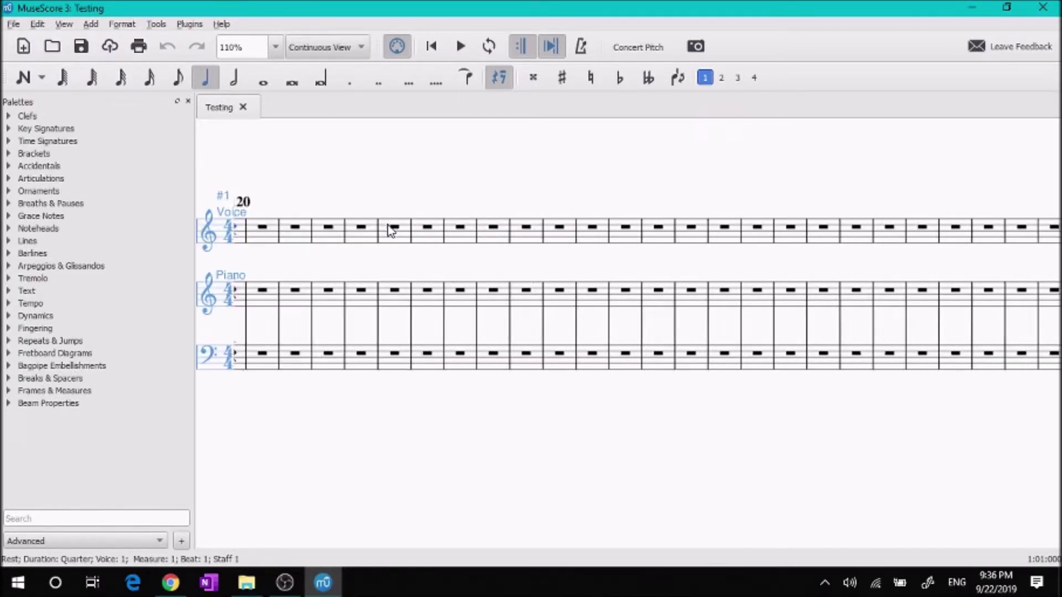
scroll(387, 224, "up", 10)
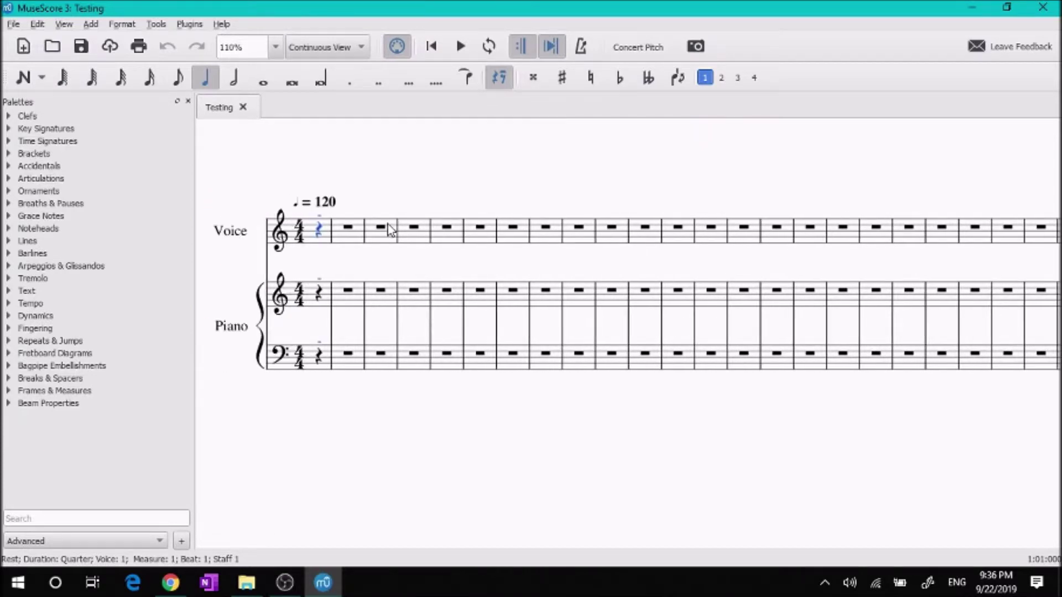
scroll(387, 224, "down", 3)
scroll(387, 224, "up", 3)
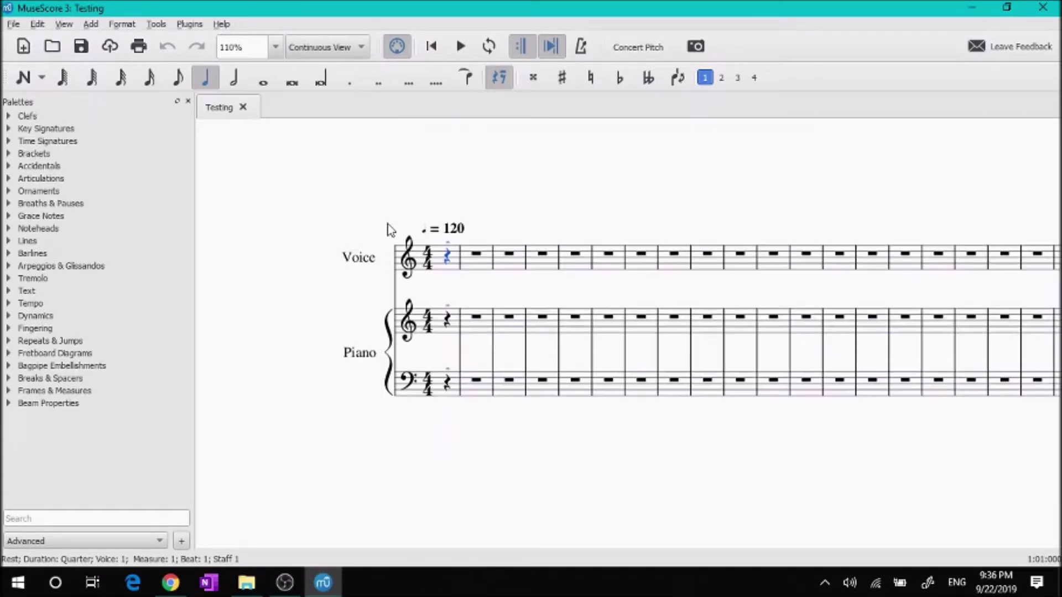
scroll(443, 274, "down", 2)
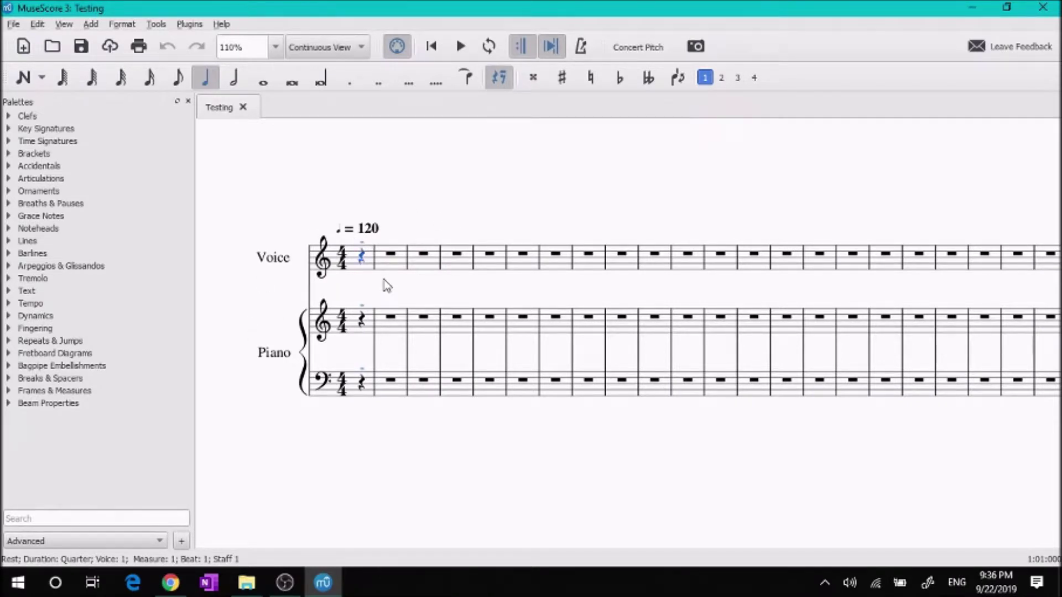
scroll(387, 286, "down", 12)
scroll(387, 286, "up", 11)
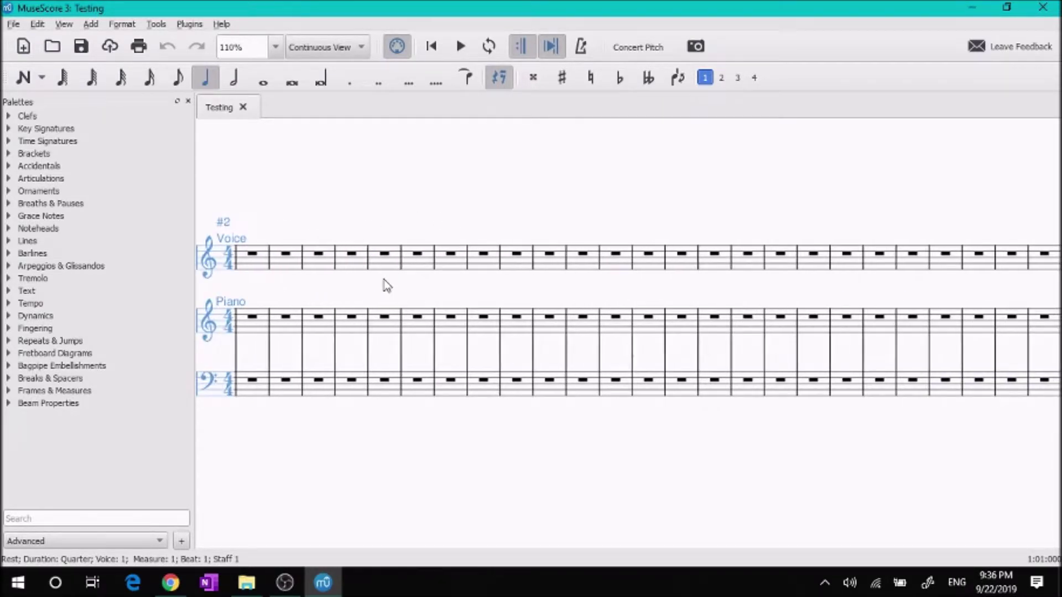
scroll(387, 286, "up", 5)
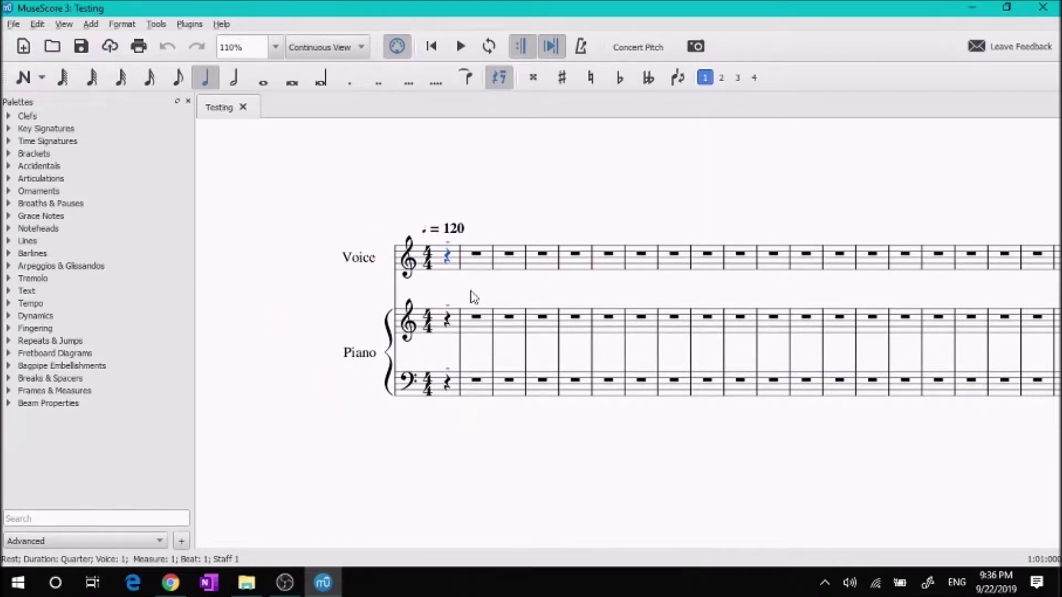
scroll(474, 298, "up", 5)
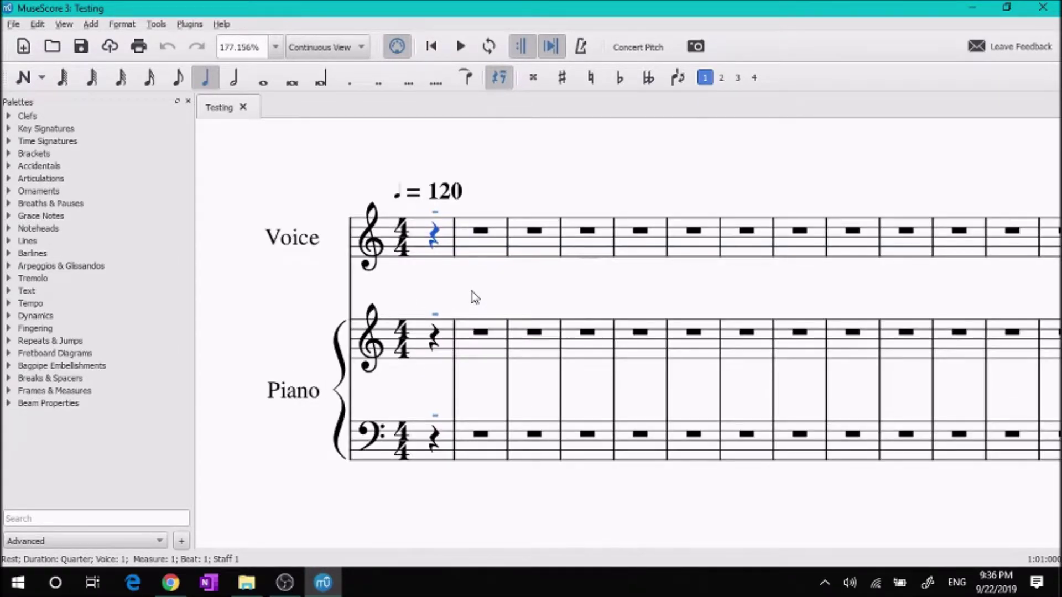
Step: Turn on step-time note input with quarter-note duration, toggling it off and on again
key("n")
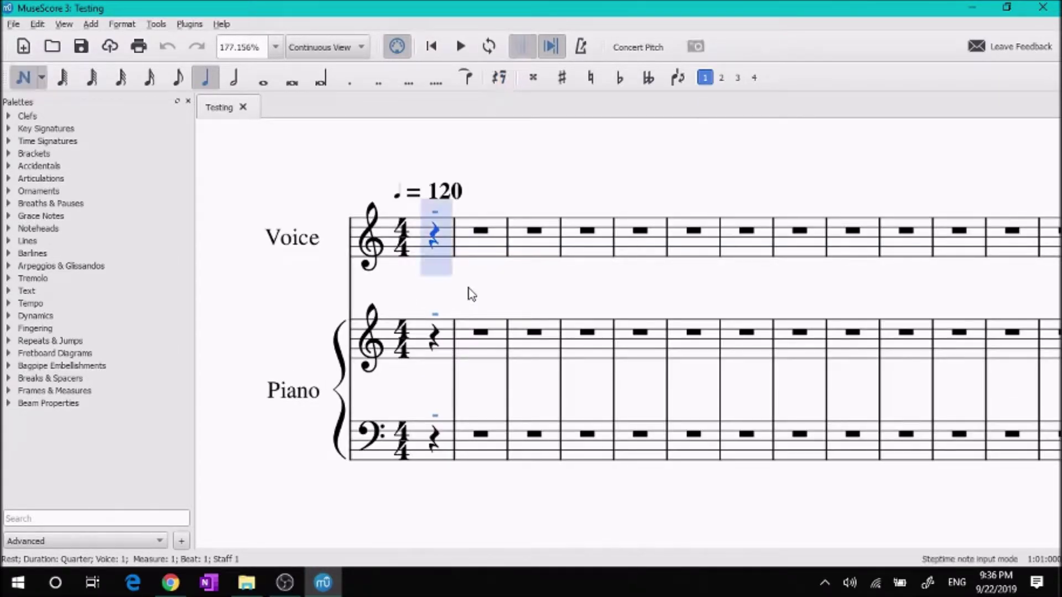
left_click(42, 78)
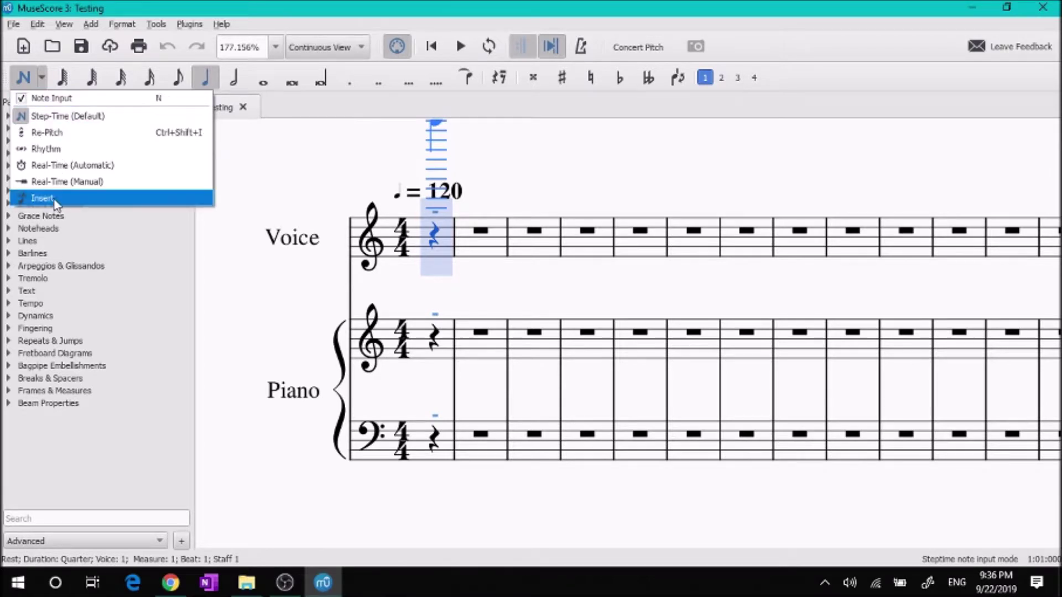
left_click(51, 98)
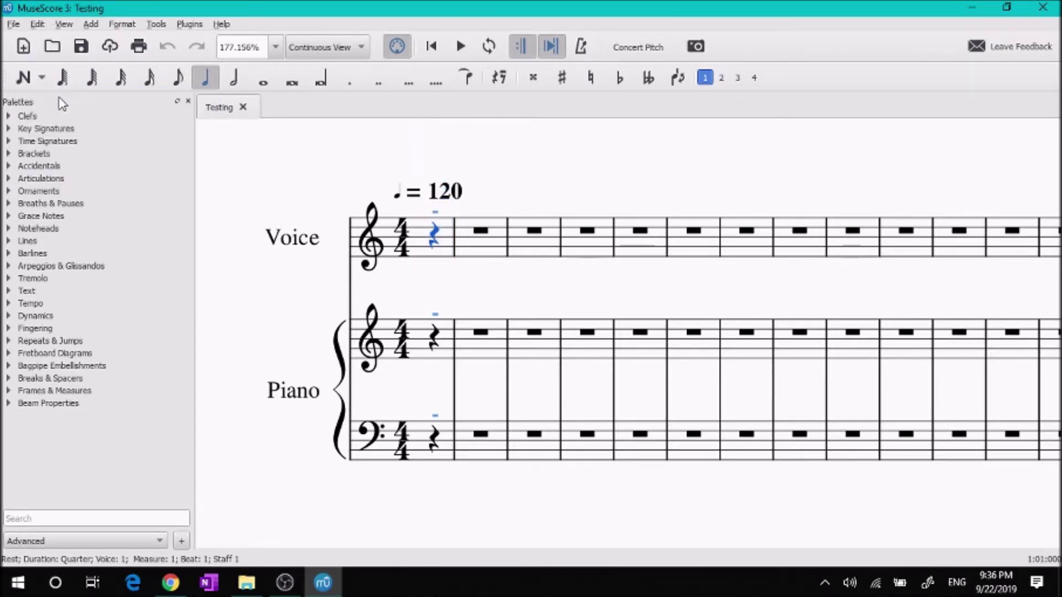
left_click(15, 83)
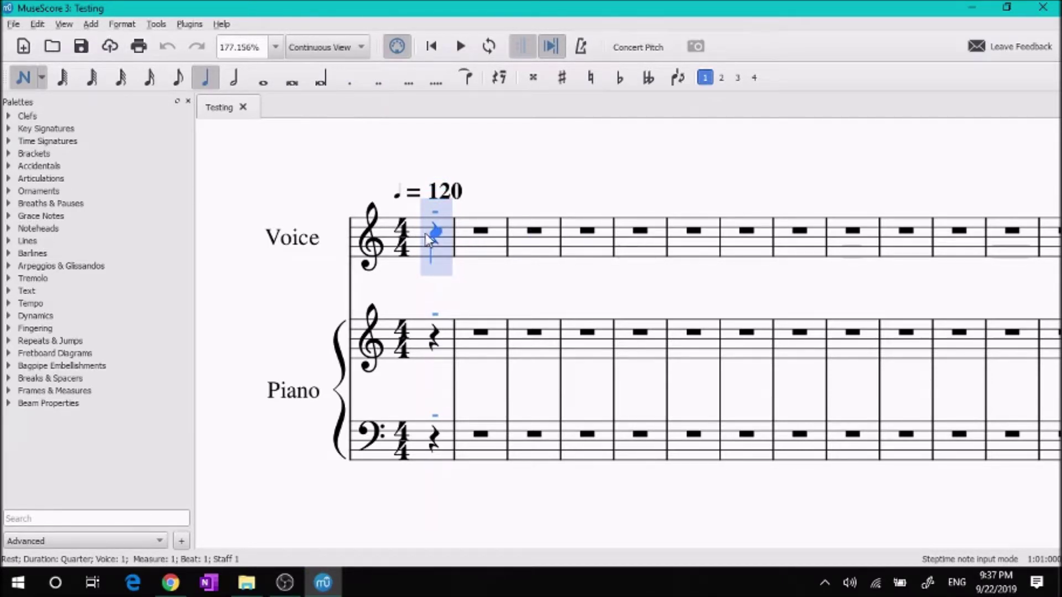
Step: Enter C5 quarter notes in the Voice pickup and measure 2
left_click(431, 235)
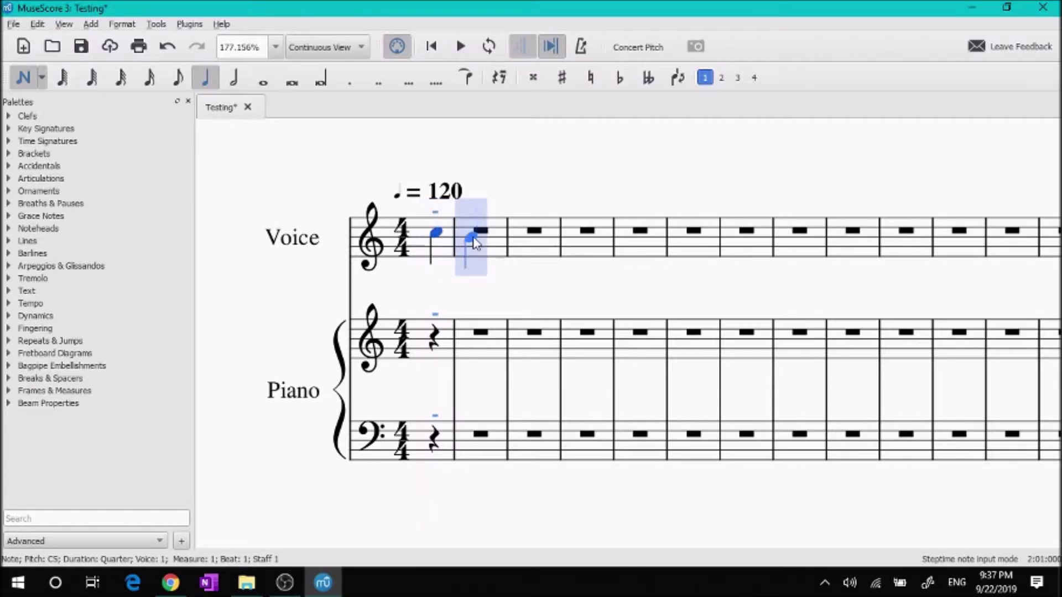
left_click(472, 237)
left_click(489, 236)
left_click(507, 237)
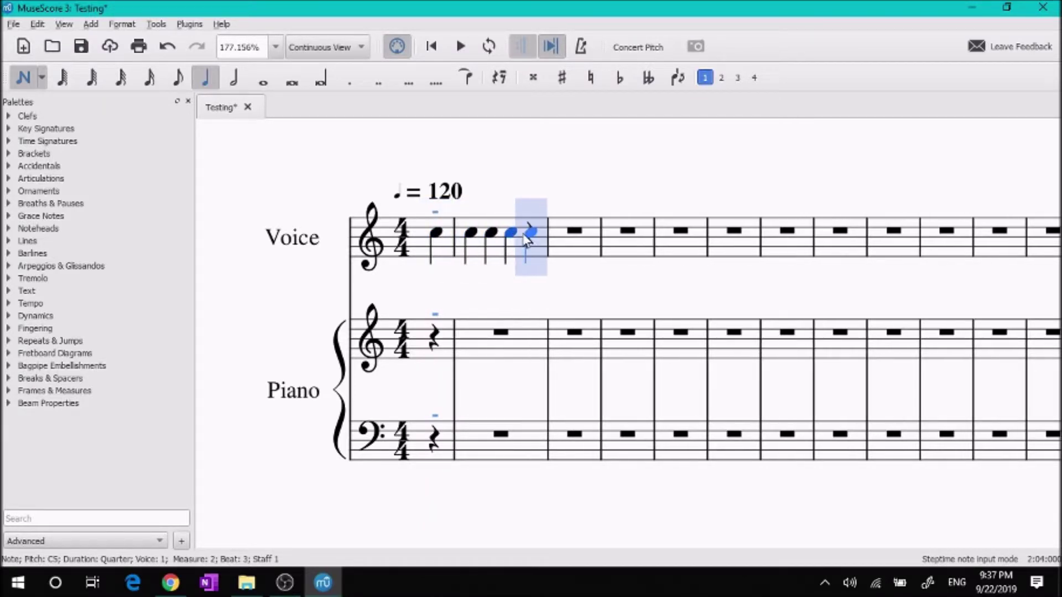
left_click(525, 235)
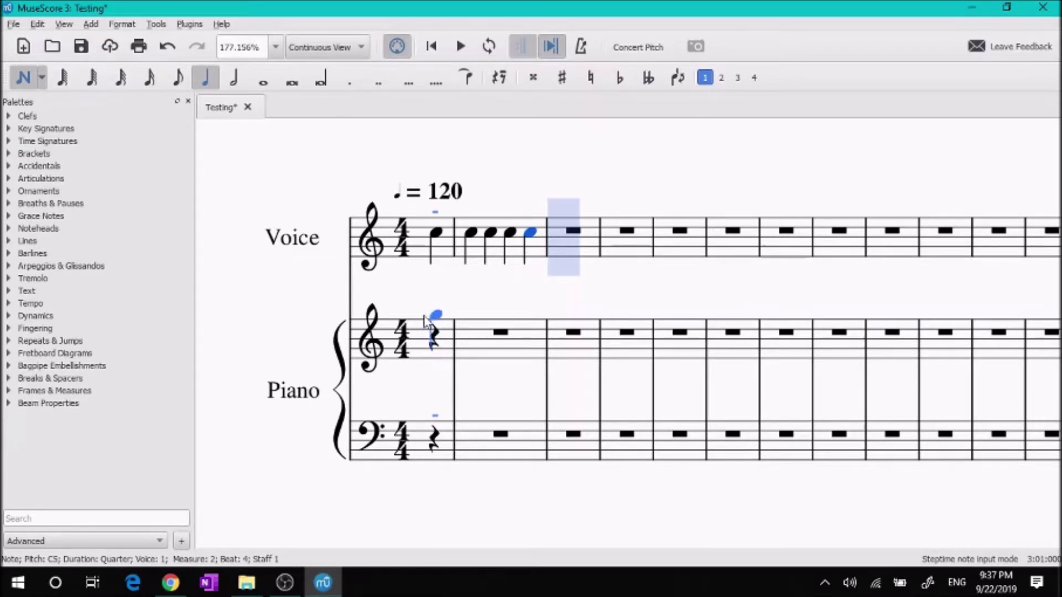
Step: Fill the Piano treble staff with alternating C5 and B4 quarter-note measures through measure 10
left_click(435, 334)
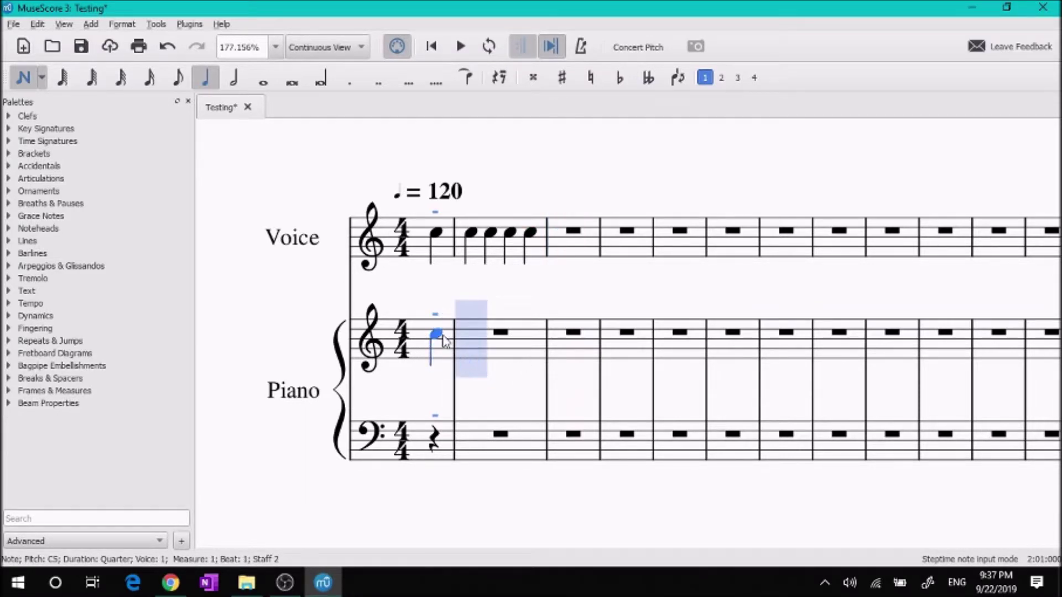
key("c")
key("c")
key("c")
key("c")
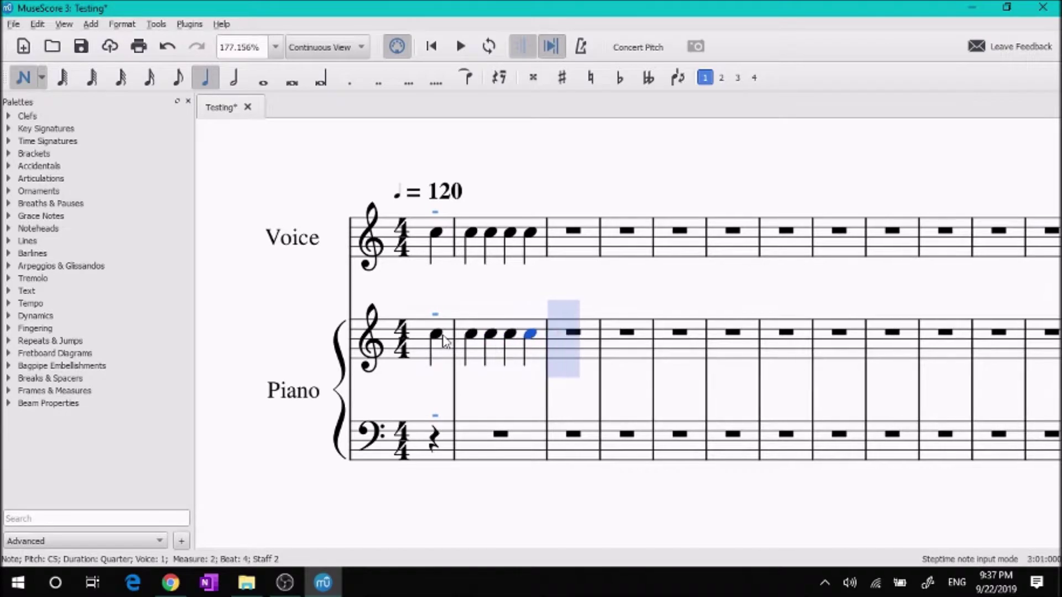
key("b")
key("b")
key("b")
key("b")
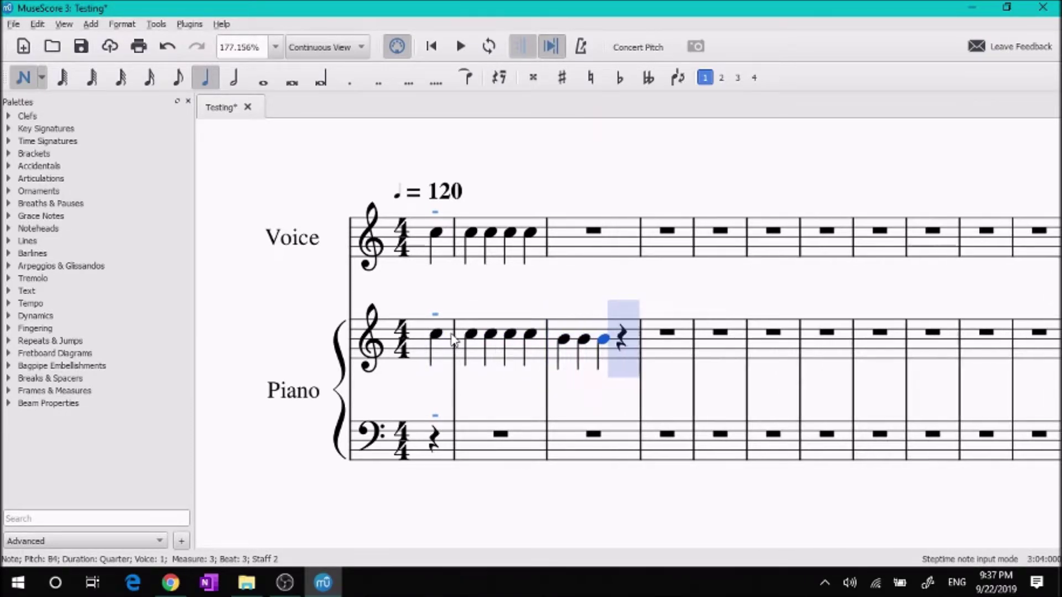
key("c")
key("c")
key("c")
key("c")
key("b")
key("b")
key("b")
key("b")
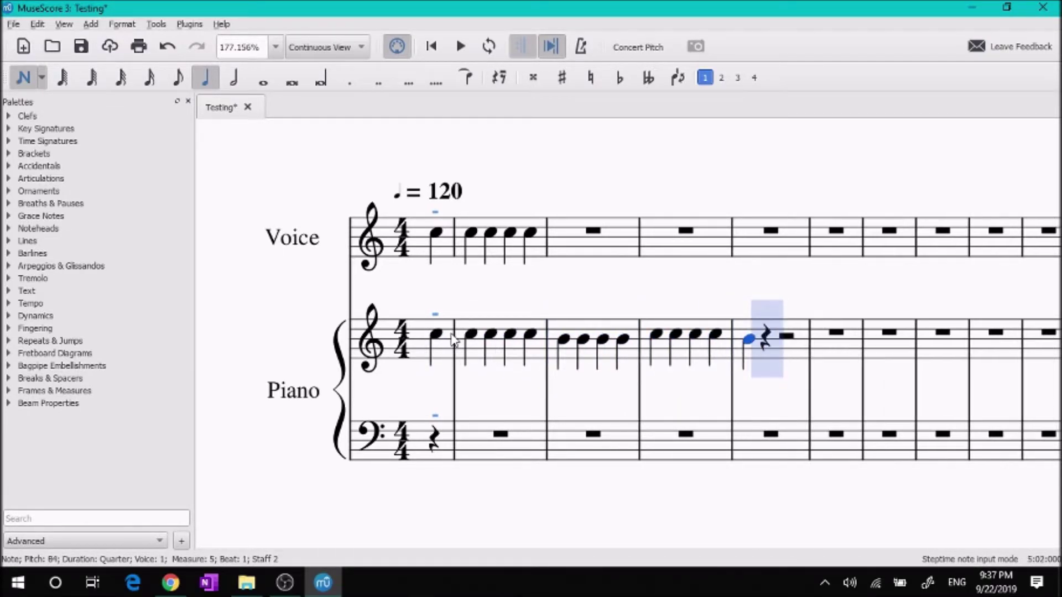
key("c")
key("c")
key("b")
key("c")
key("b")
key("c")
key("b")
key("c")
key("b")
key("c")
key("b")
key("c")
key("b")
key("c")
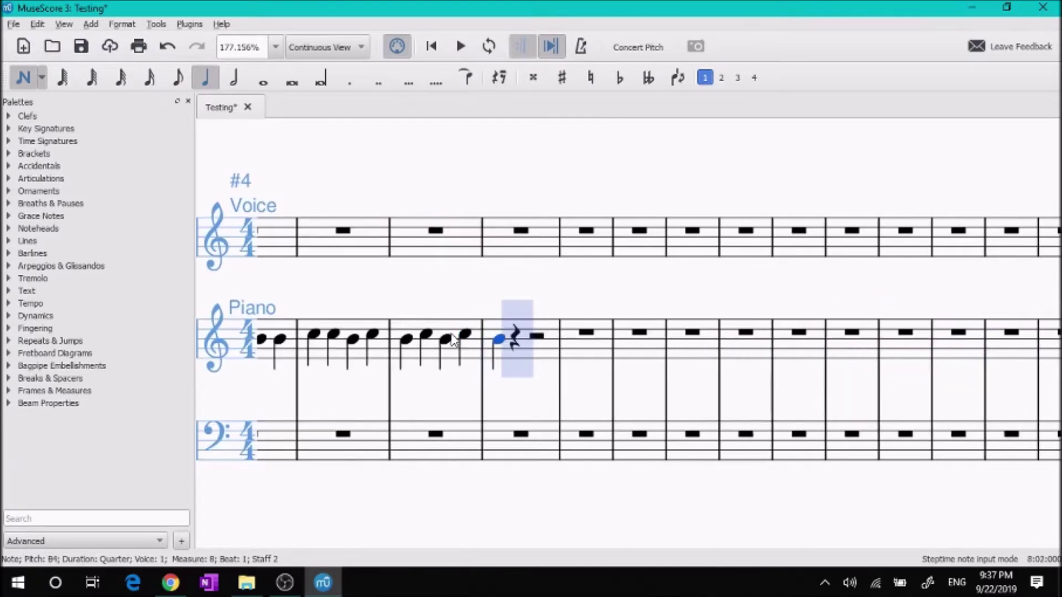
key("b")
key("c")
key("b")
key("c")
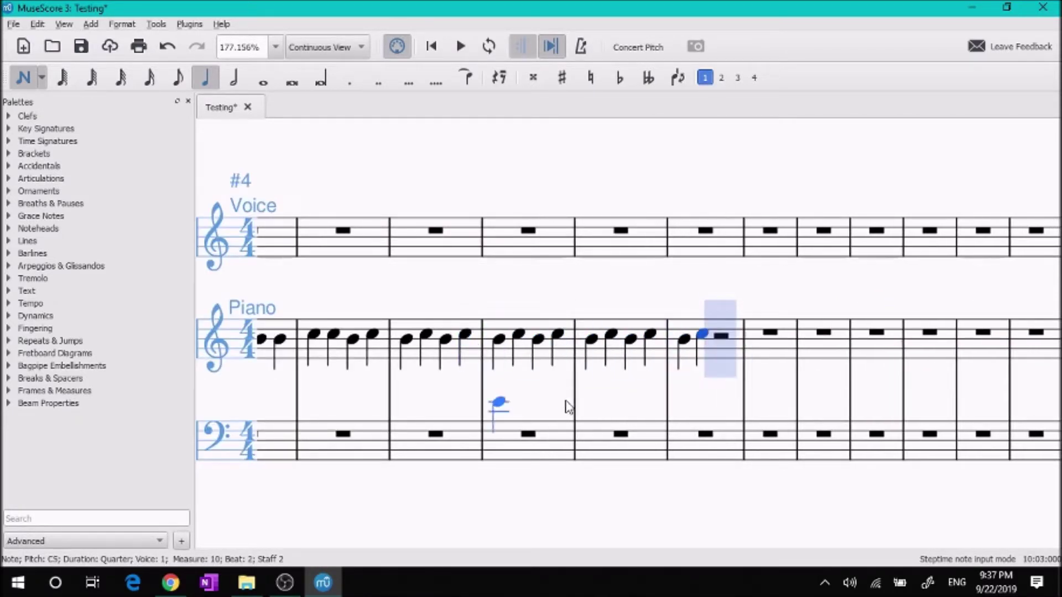
scroll(491, 412, "right", 3)
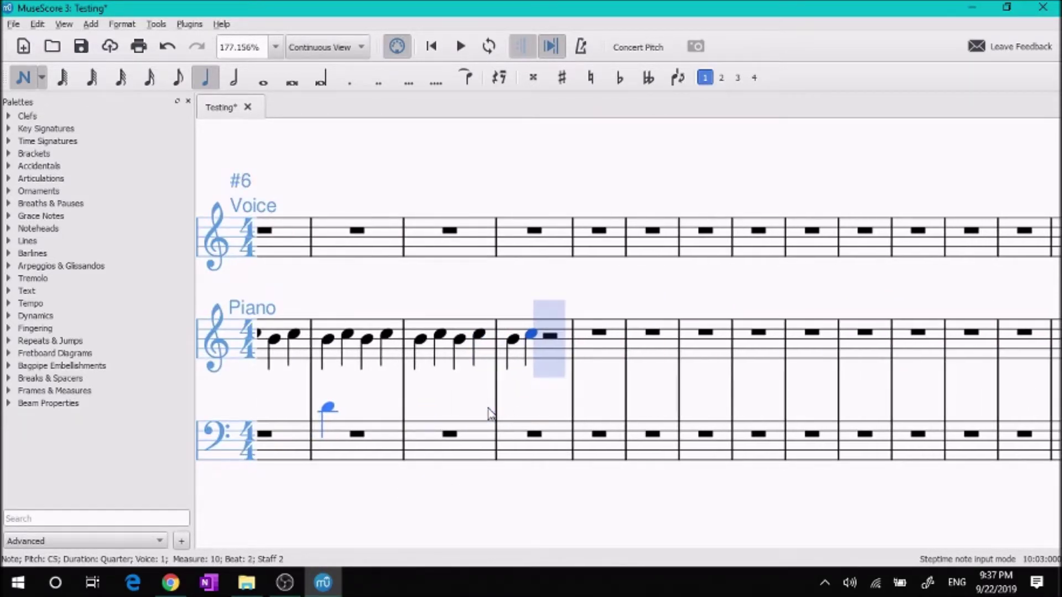
scroll(491, 414, "left", 5)
scroll(491, 414, "left", 5)
scroll(533, 239, "right", 1)
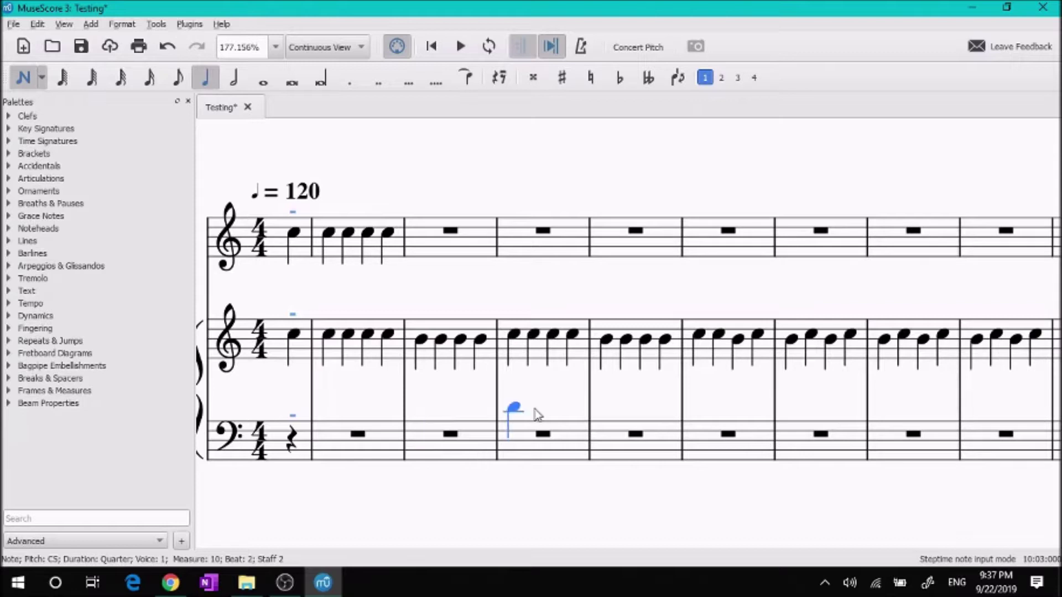
Step: Enter E3, E3, B2, E3 quarter notes in Piano bass measure 2
left_click(353, 441)
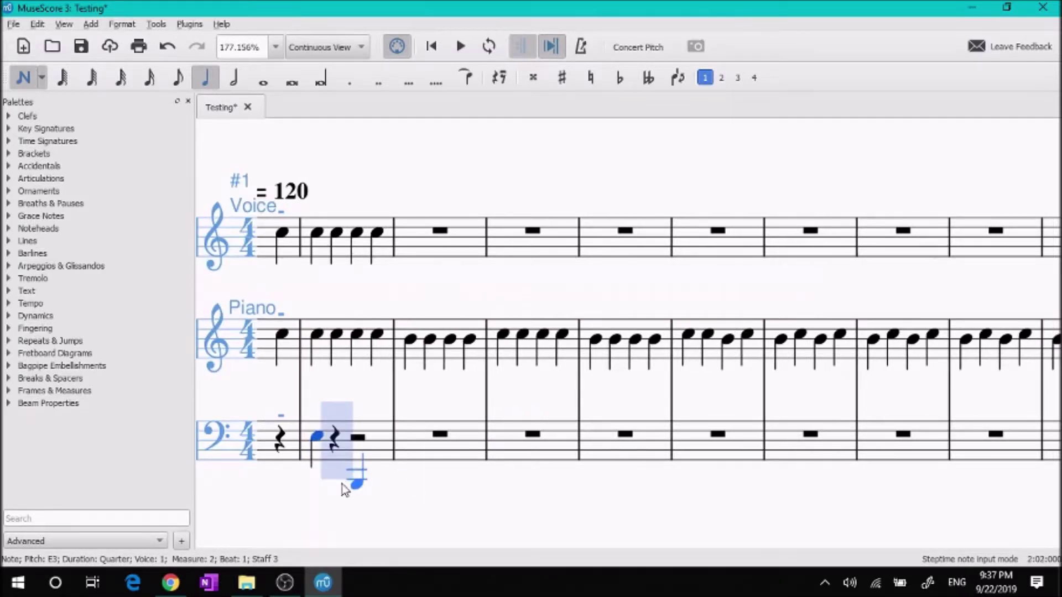
key("e")
key("b")
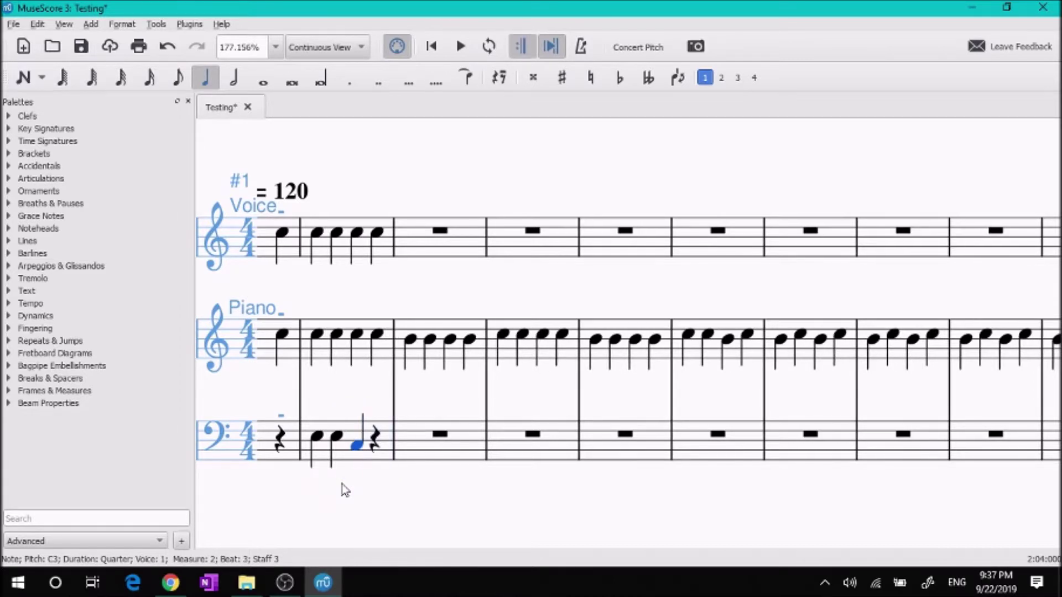
key("Escape")
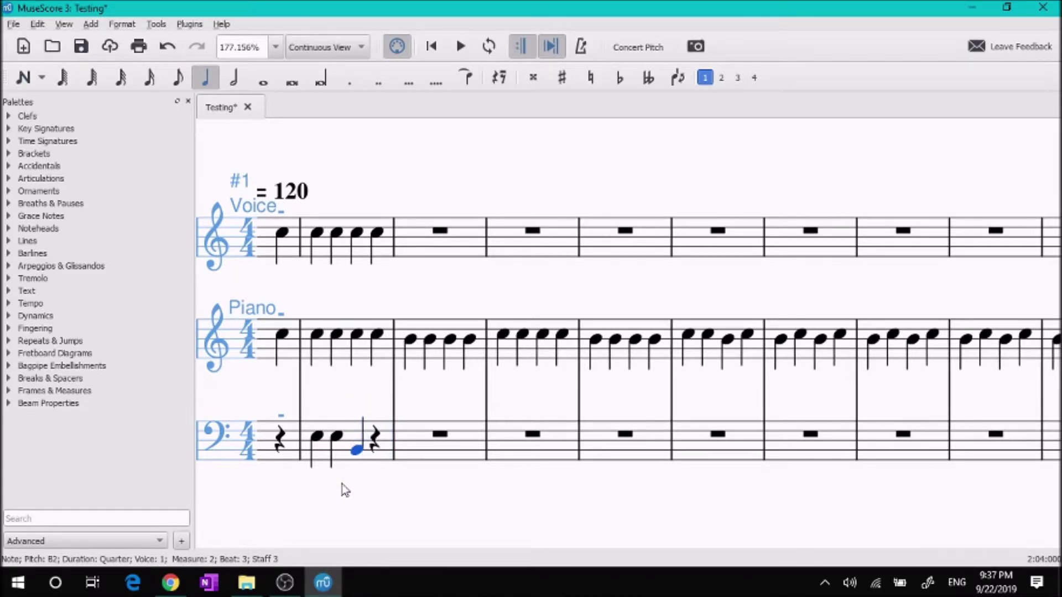
key("n")
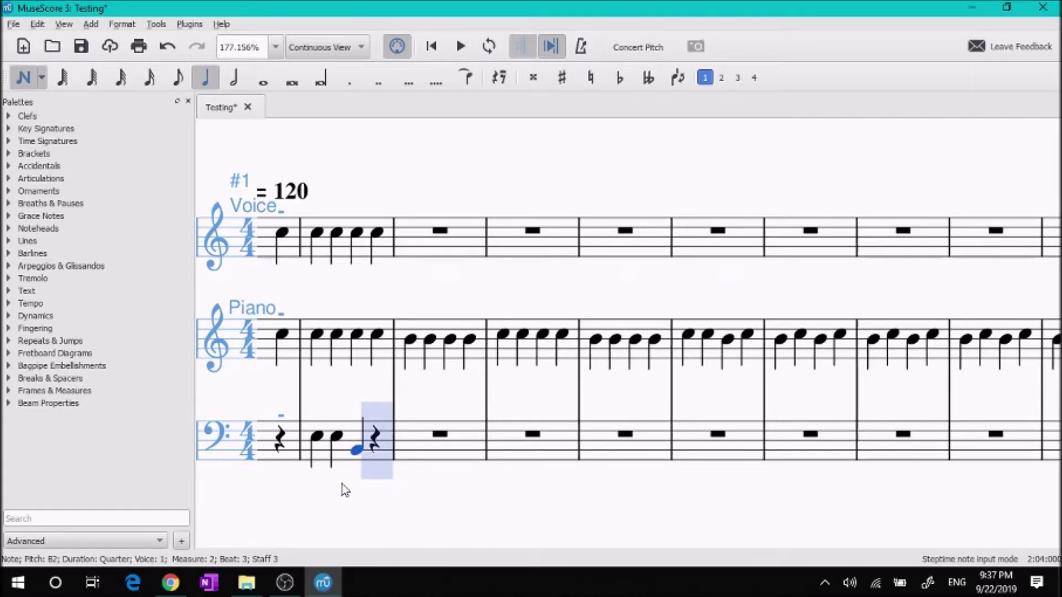
key("e")
Step: Add A3, D4, C4, B3 in measure 3 and E4, G4 in measure 4, then exit note input
key("a")
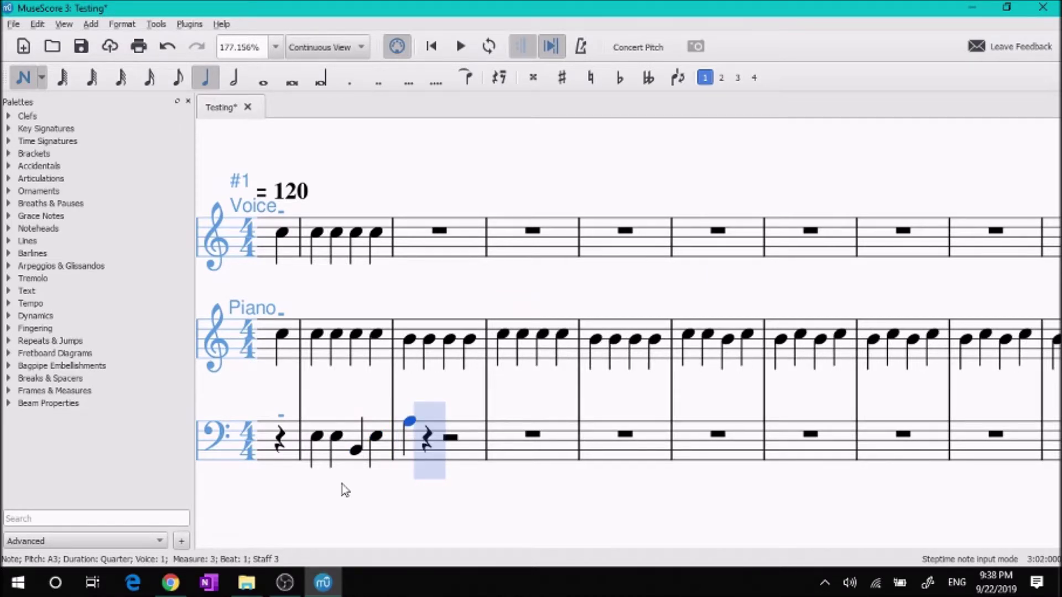
key("d")
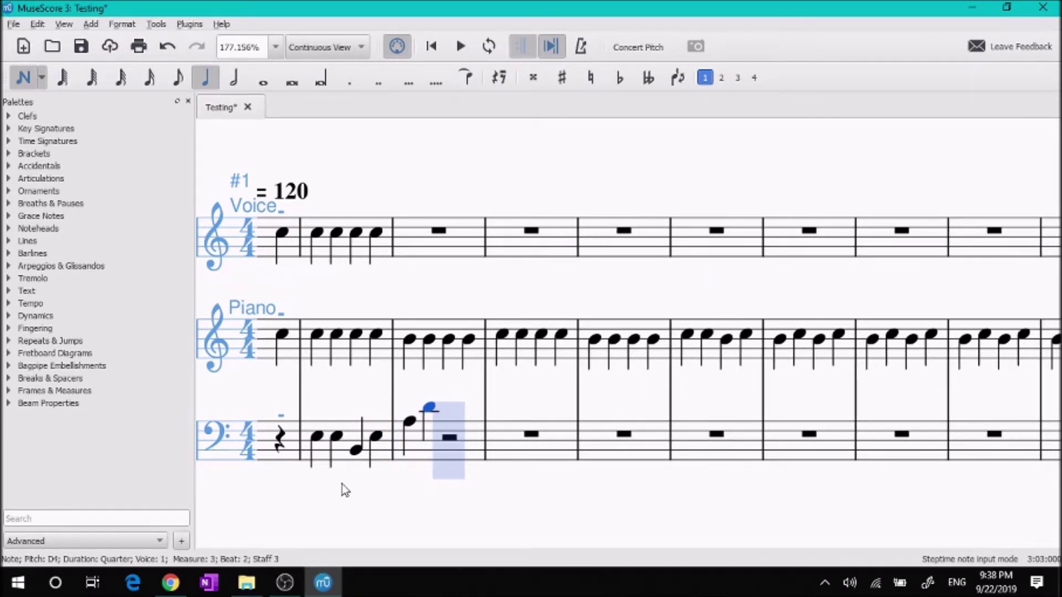
key("c")
key("b")
key("e")
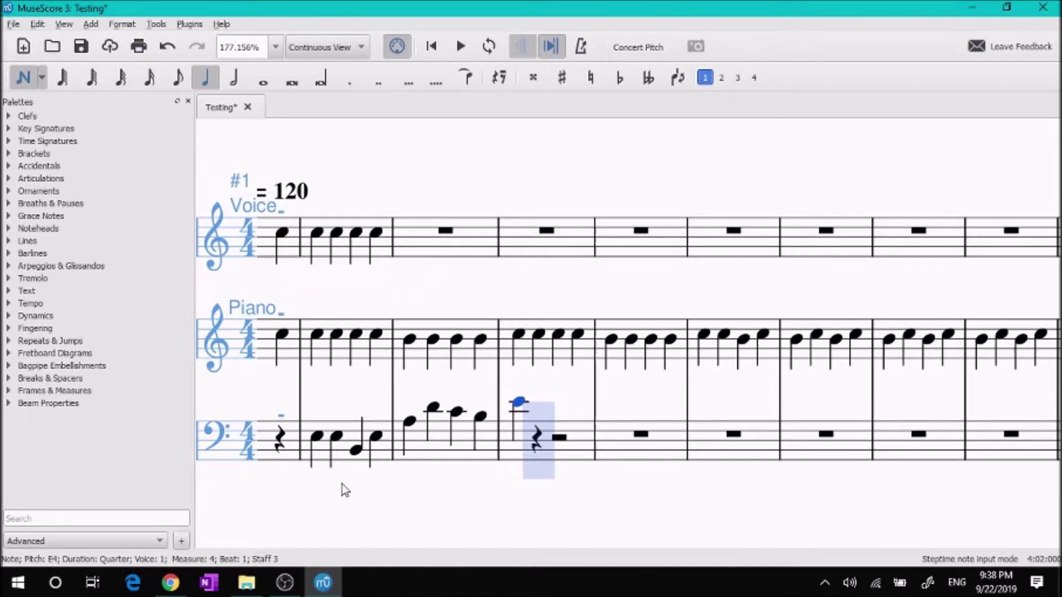
key("g")
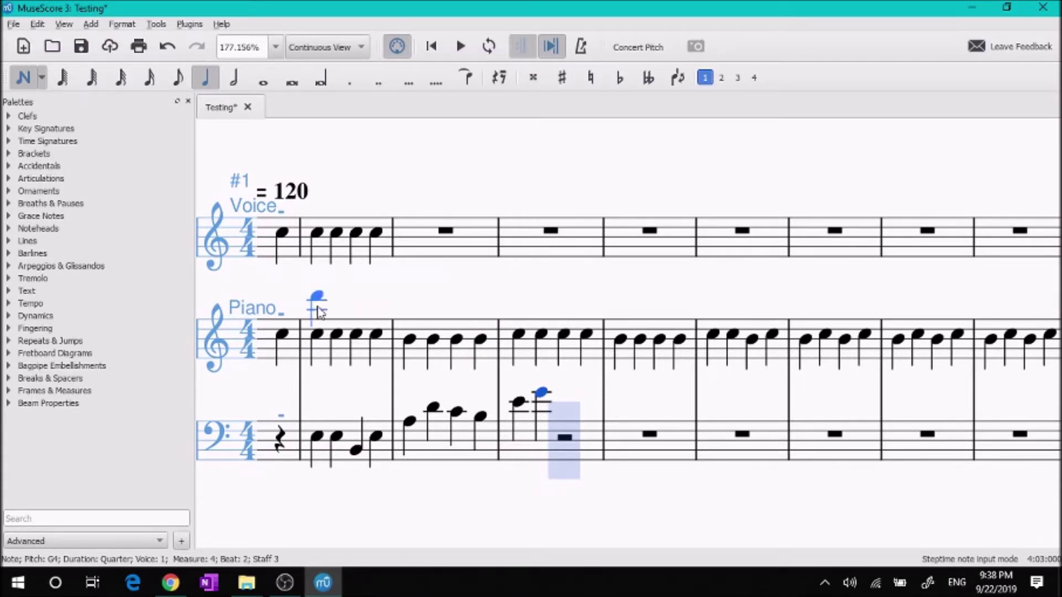
left_click(23, 82)
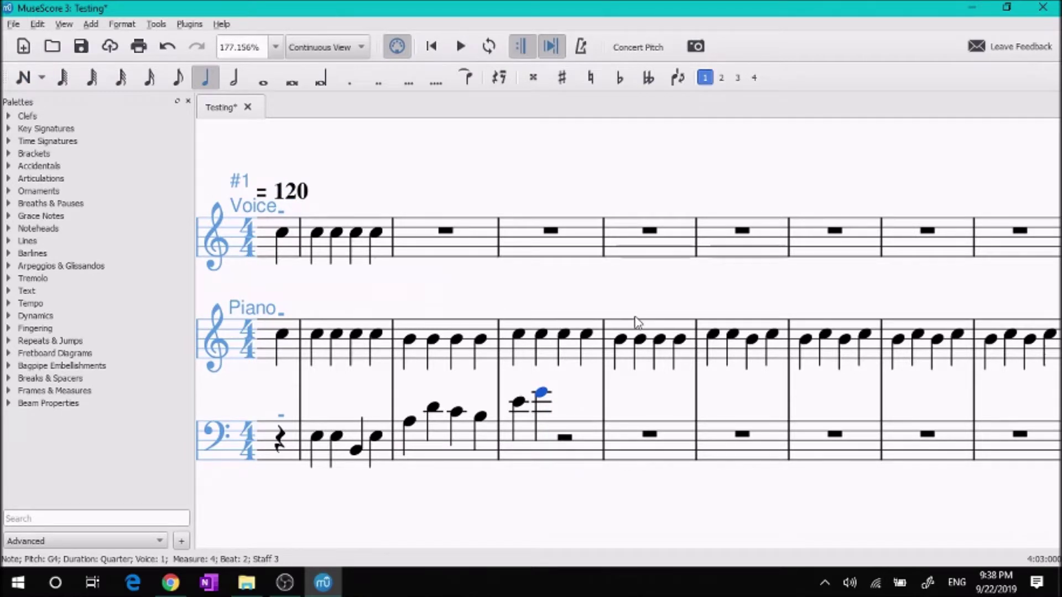
Step: Clear the Piano treble notes in measures 1–10 to rests
left_click(572, 358)
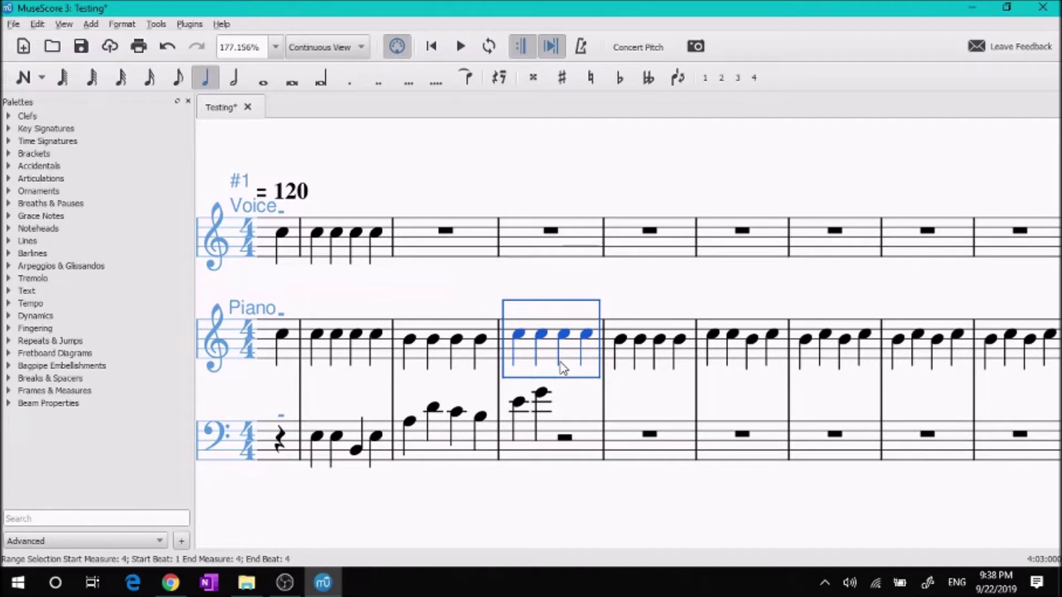
key("Delete")
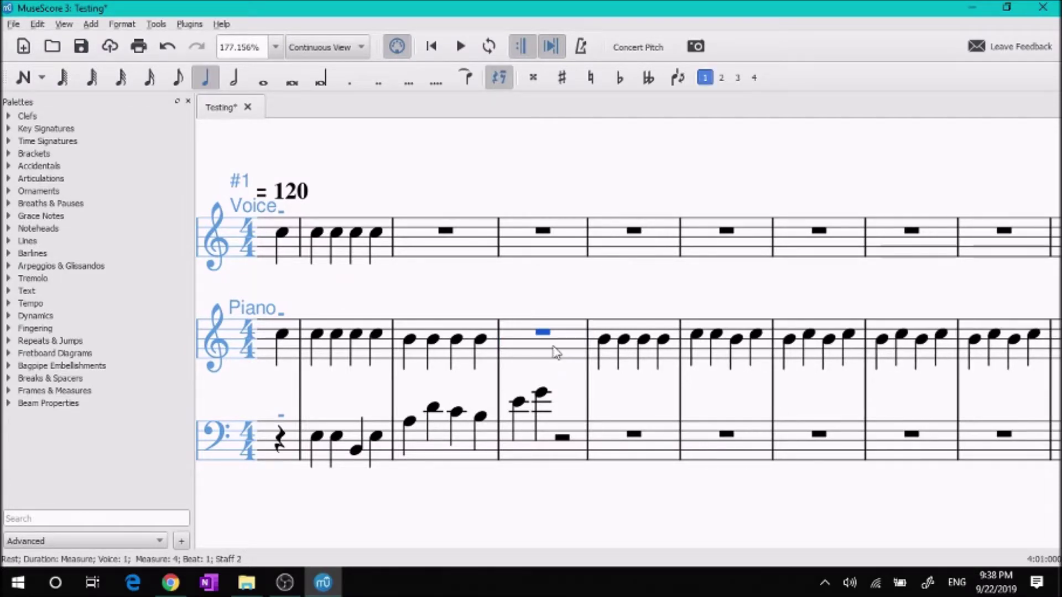
scroll(562, 353, "down", 3)
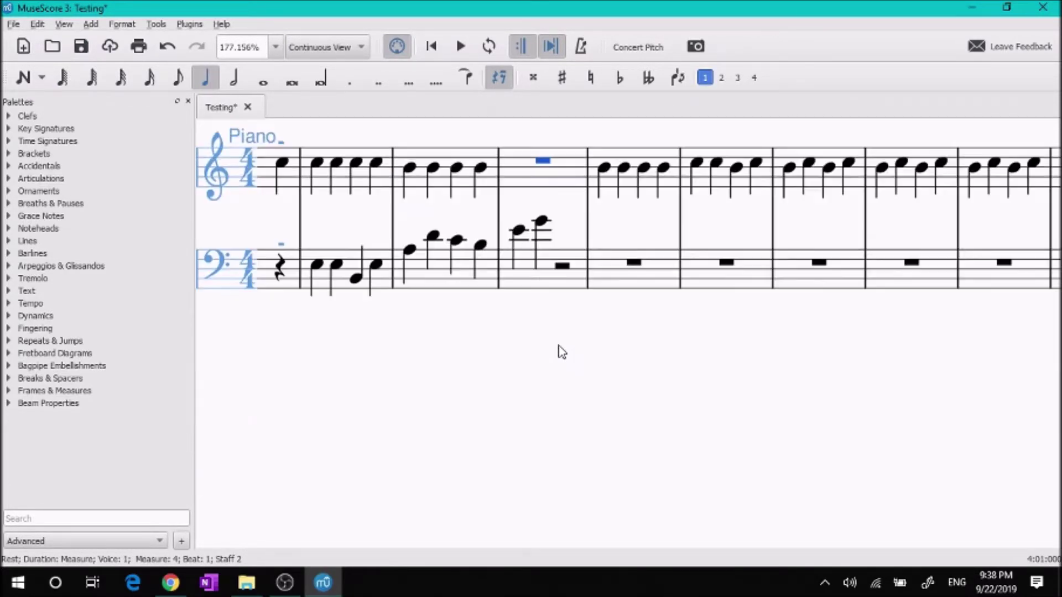
scroll(561, 352, "up", 3)
scroll(562, 352, "down", 1)
scroll(562, 353, "right", 3)
scroll(562, 353, "right", 3)
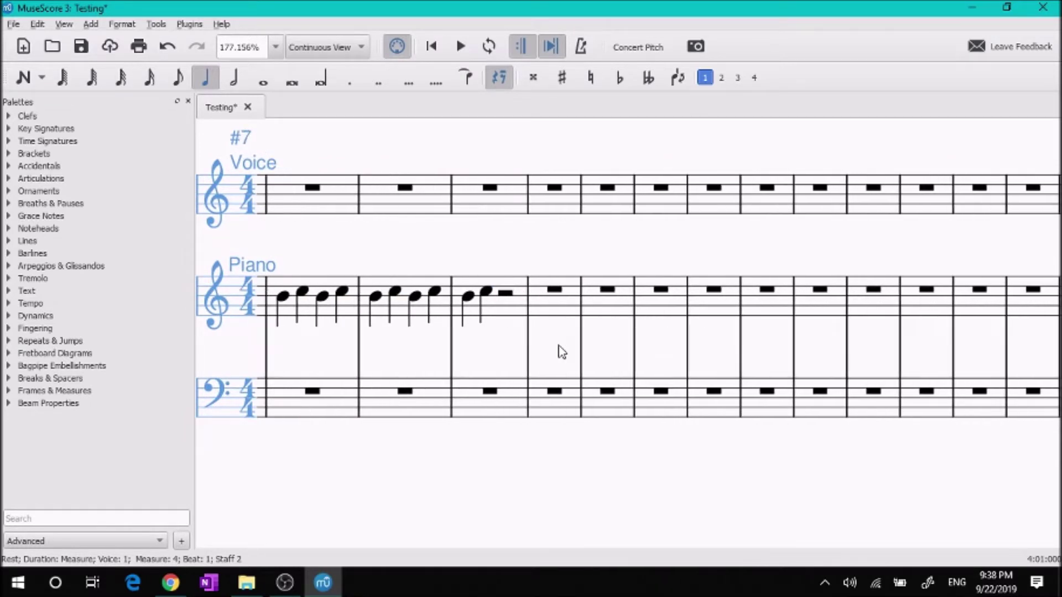
left_click(506, 317)
scroll(507, 317, "left", 6)
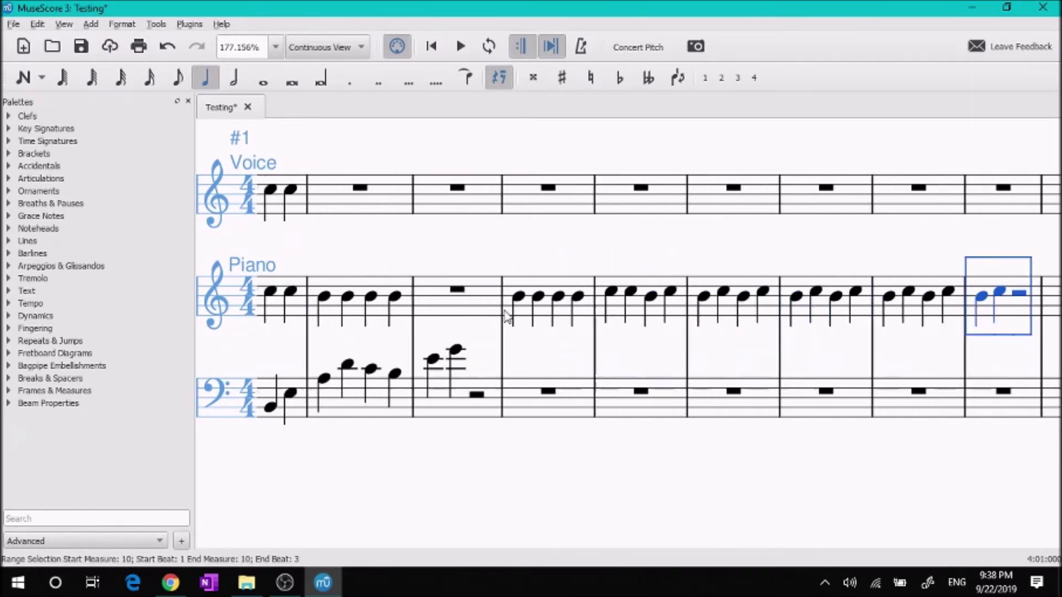
left_click(459, 320, "shift")
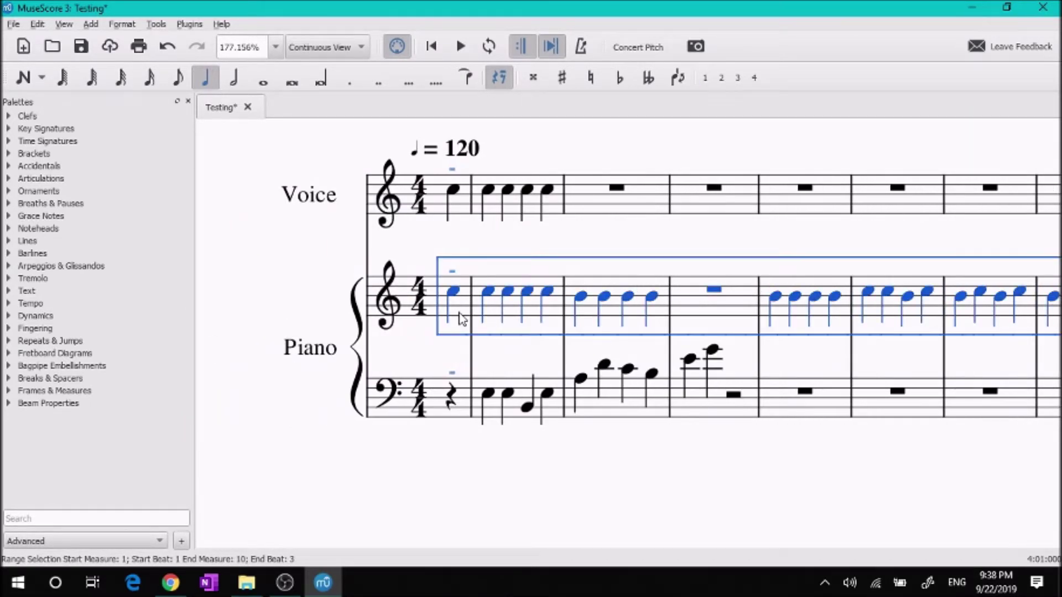
key("Delete")
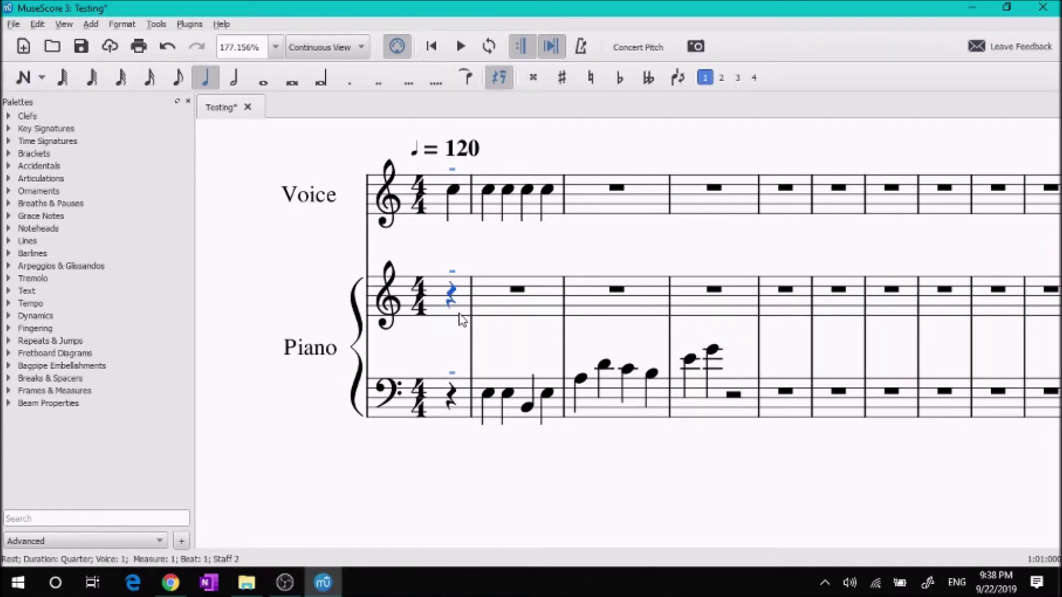
Step: Clear measures 1–4 on all staves to rests
scroll(558, 327, "right", 3)
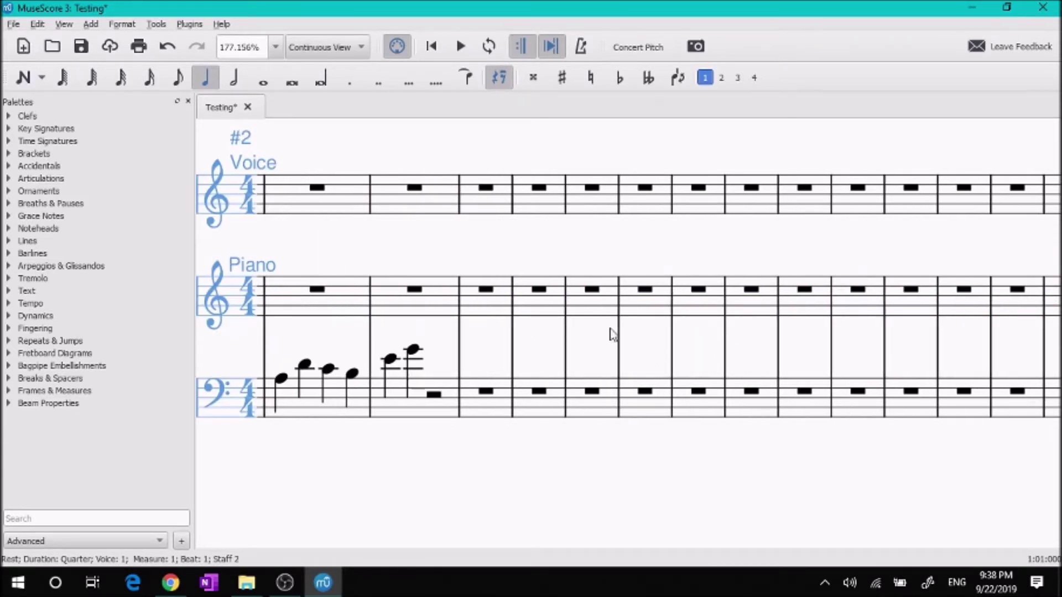
scroll(463, 297, "left", 3)
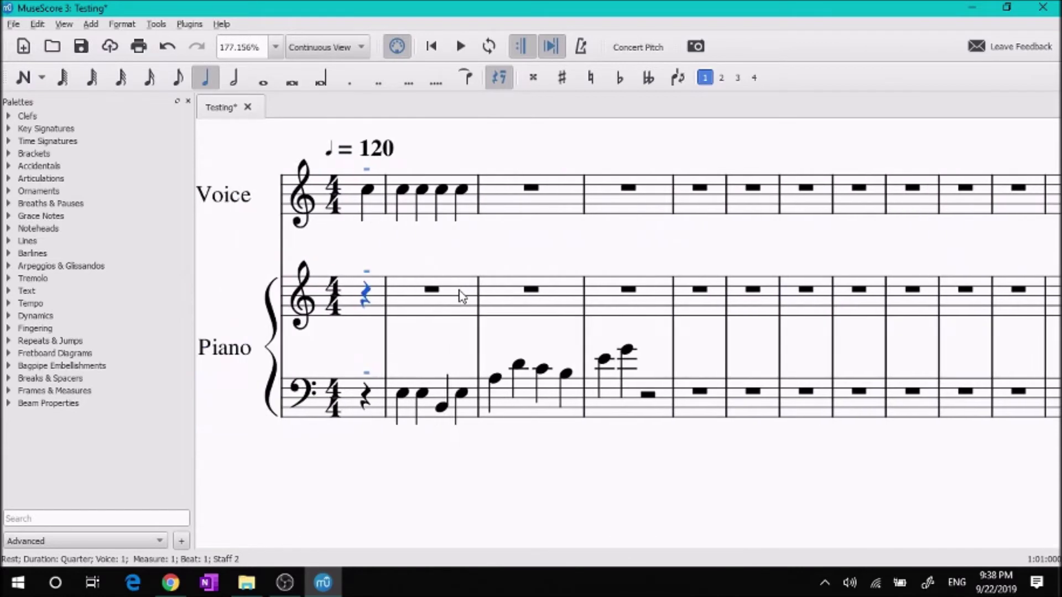
left_click(670, 410)
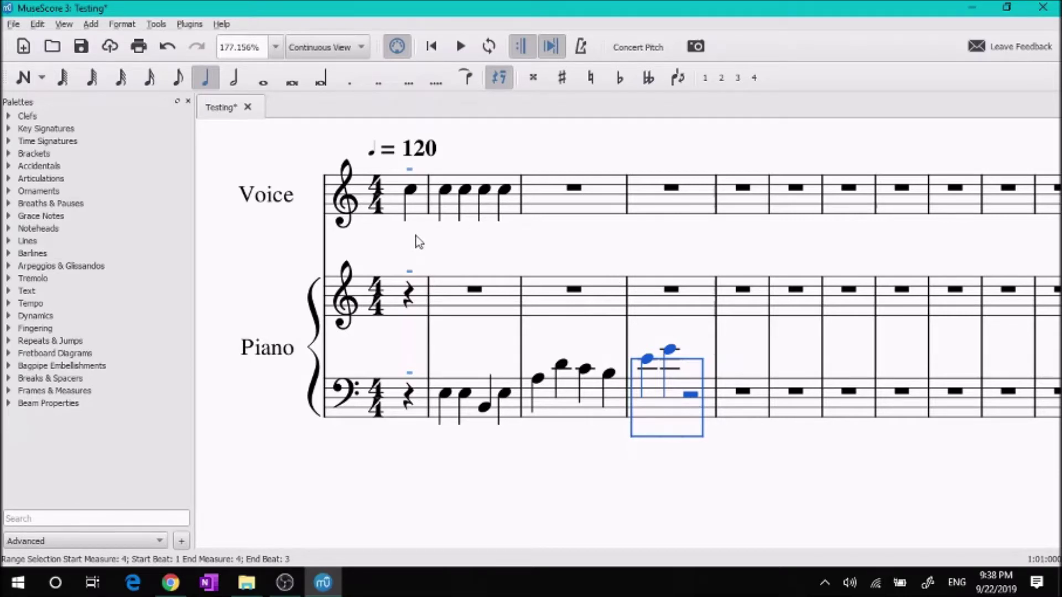
left_click(415, 216, "shift")
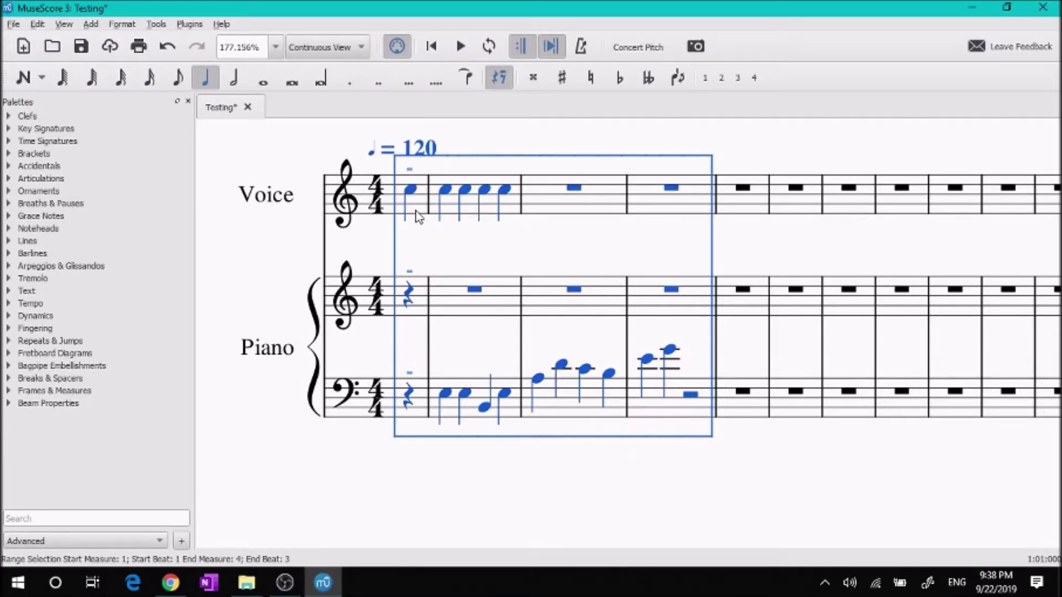
key("Delete")
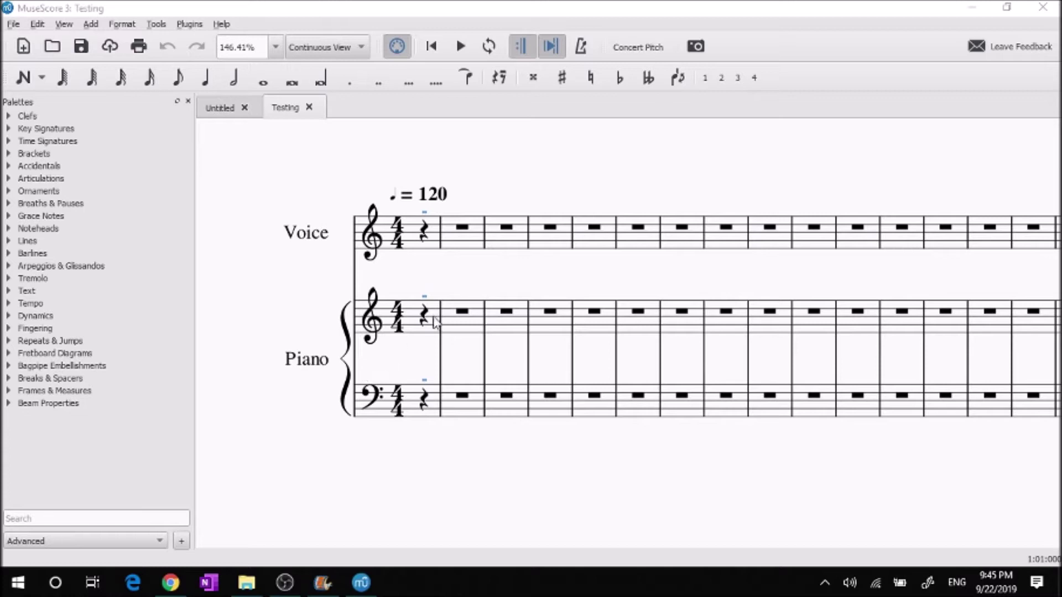
Step: Enter quarter notes in the Voice staff across measures 1–4, starting from the first rest
left_click(425, 233)
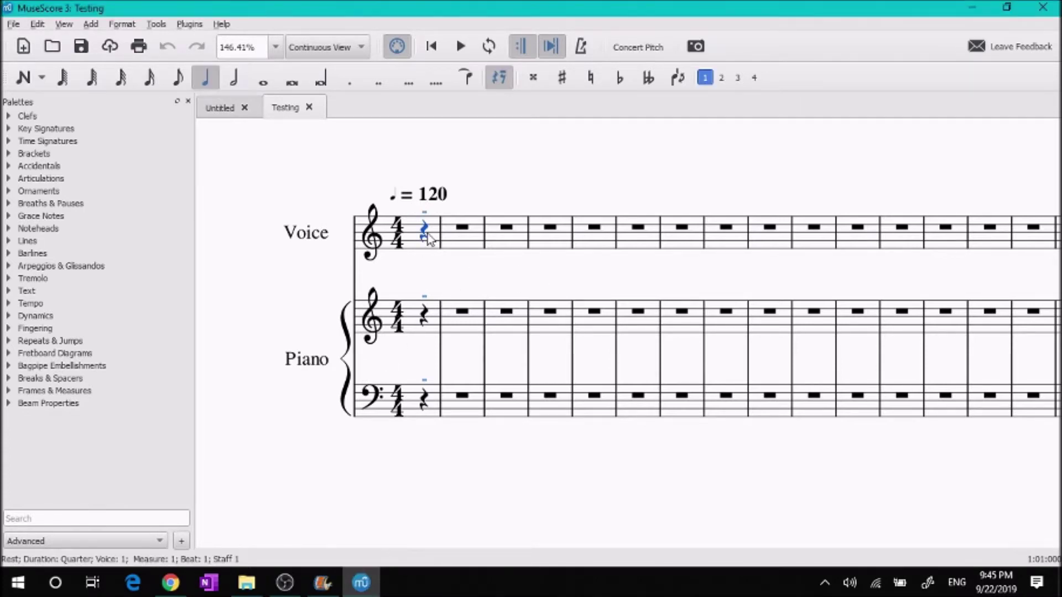
key("n")
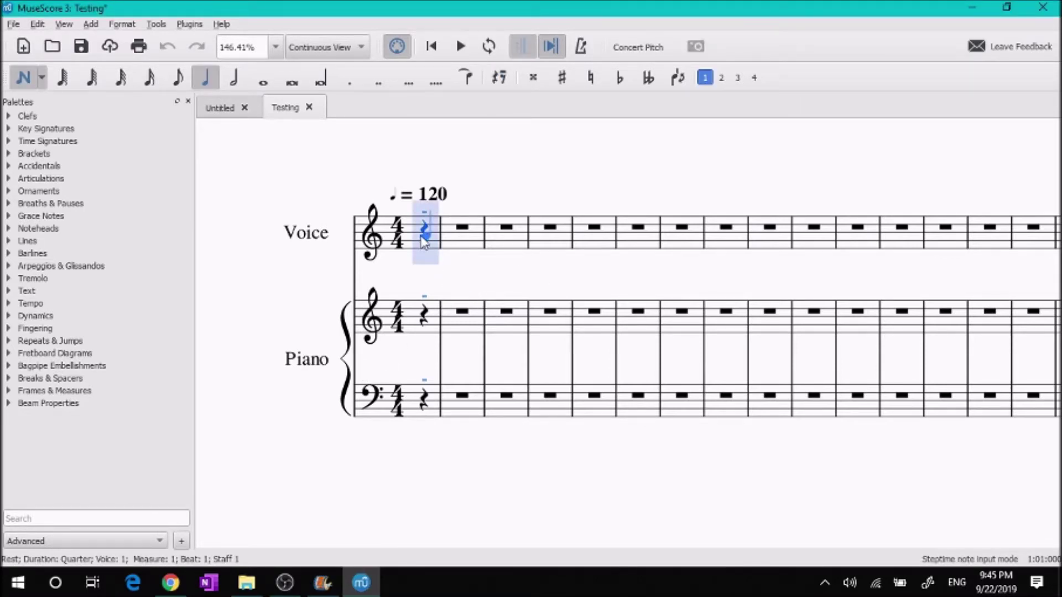
key("a")
key("shift+b")
key("b")
key("0")
key("a")
key("a")
left_click(584, 253)
Step: Place notes and chords in the Piano staves, including an F3 in measure 2, then exit note entry
left_click(523, 238)
left_click(461, 312)
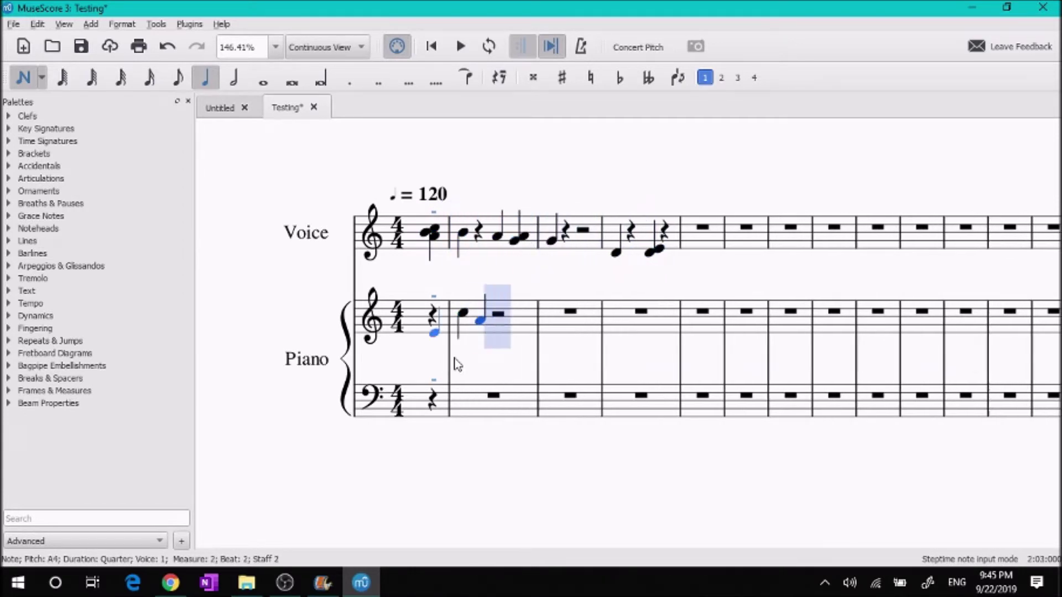
left_click(627, 381)
left_click(502, 340)
left_click(596, 345)
left_click(481, 394)
left_click(503, 394)
left_click(503, 356)
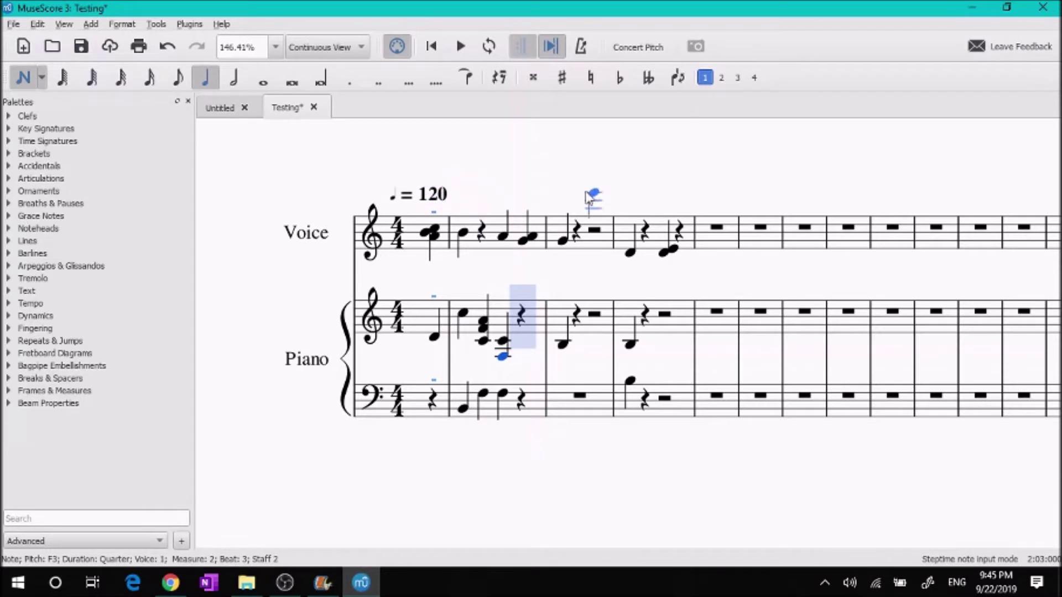
key("Escape")
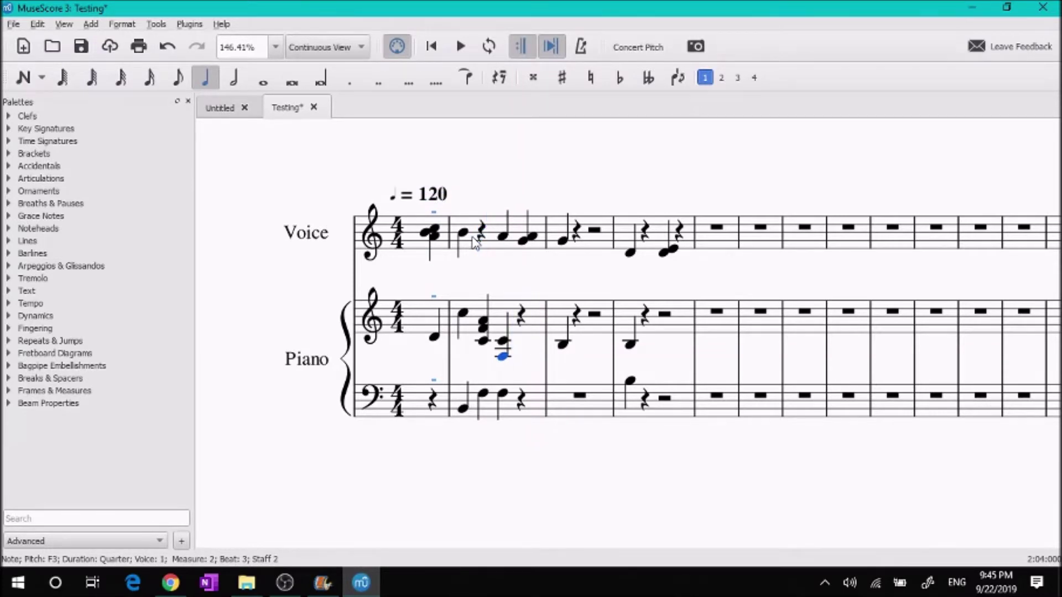
left_click(435, 51)
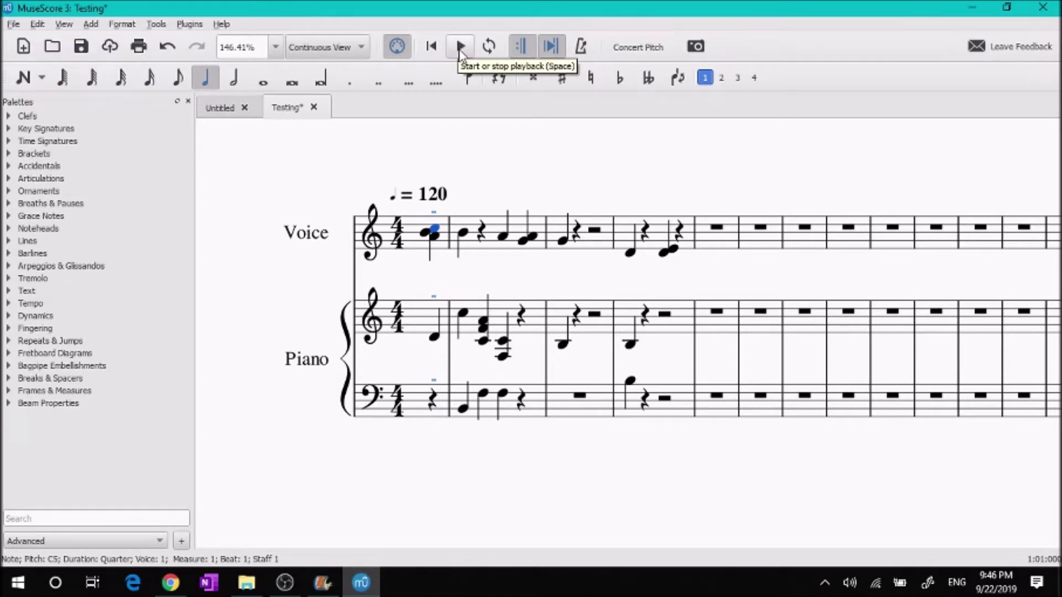
left_click(462, 50)
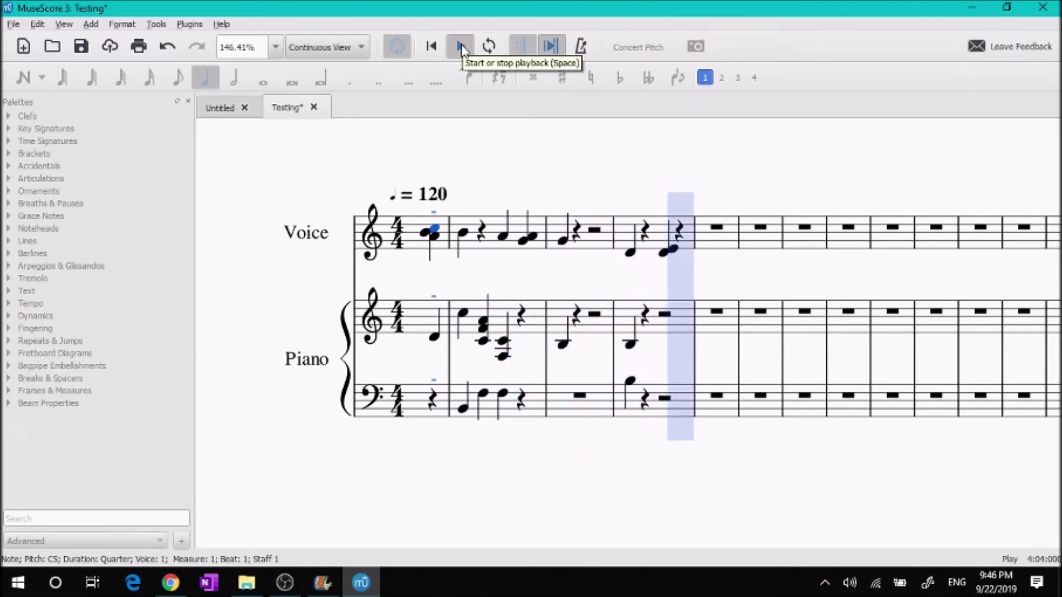
left_click(462, 48)
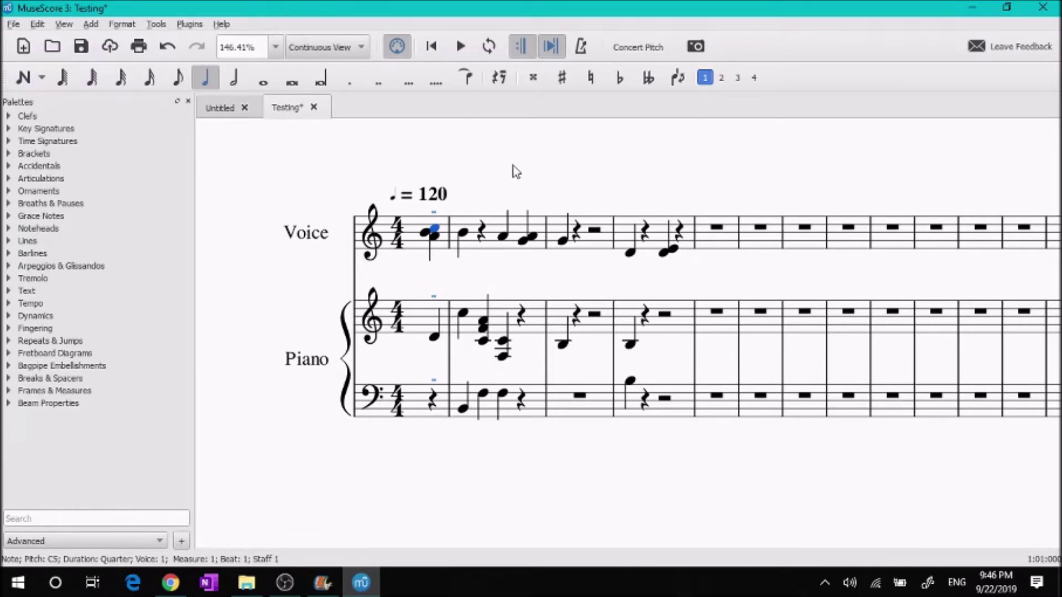
Step: Select measures 1–4 across all staves and delete their notes, leaving rests
left_click(676, 419)
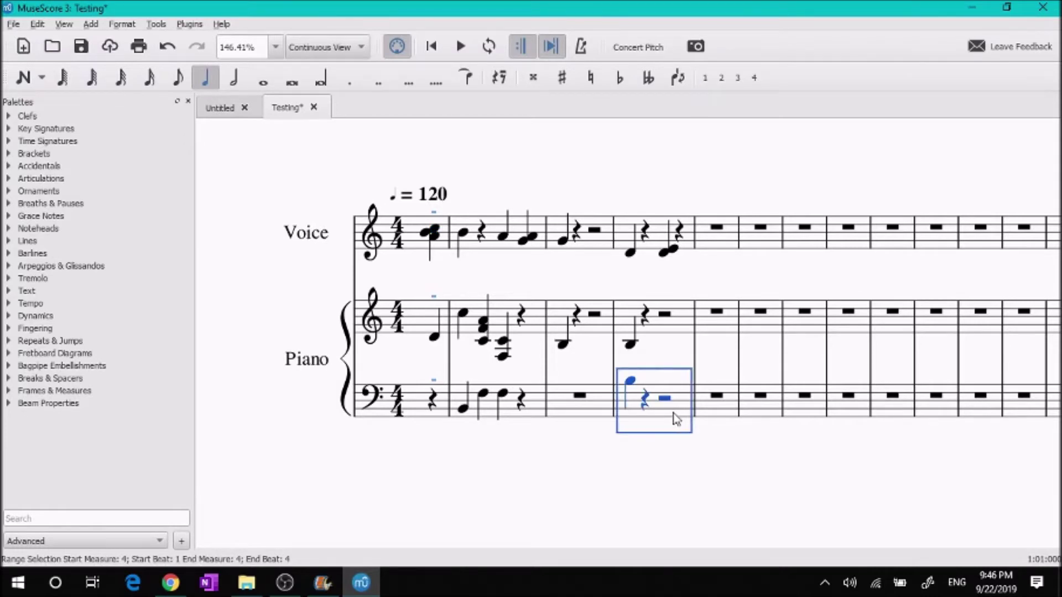
left_click(425, 252, "shift")
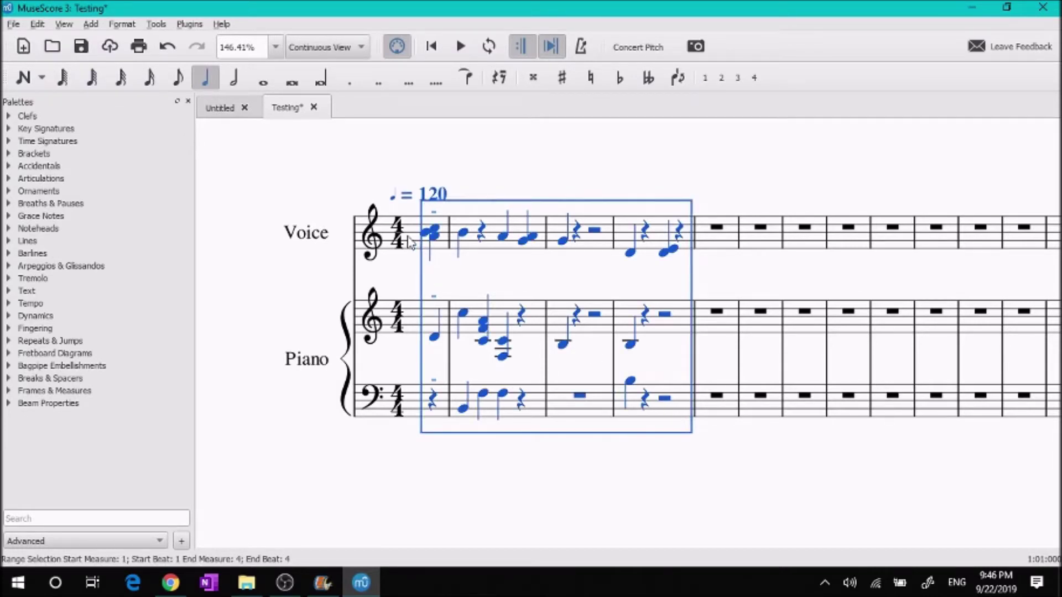
key("ctrl+Delete")
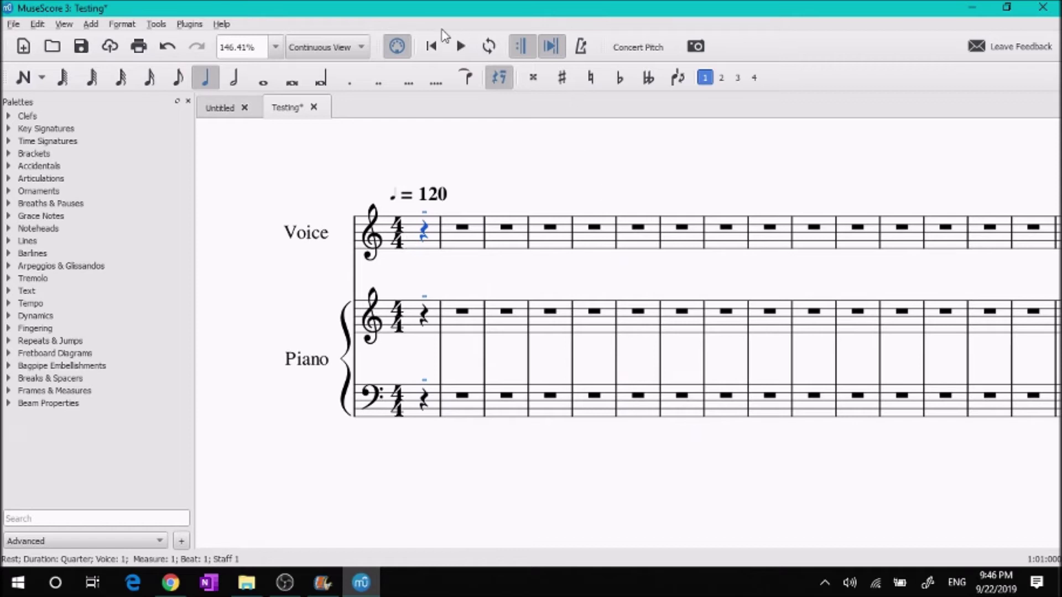
Step: Play back the cleared Testing score, then stop playback
left_click(459, 48)
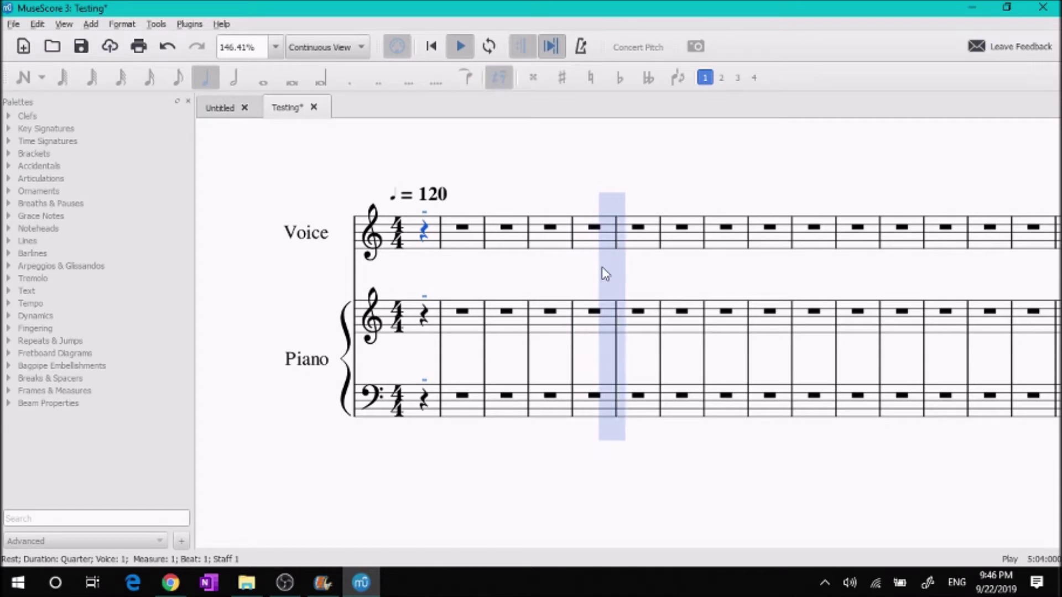
left_click(460, 47)
left_click(431, 47)
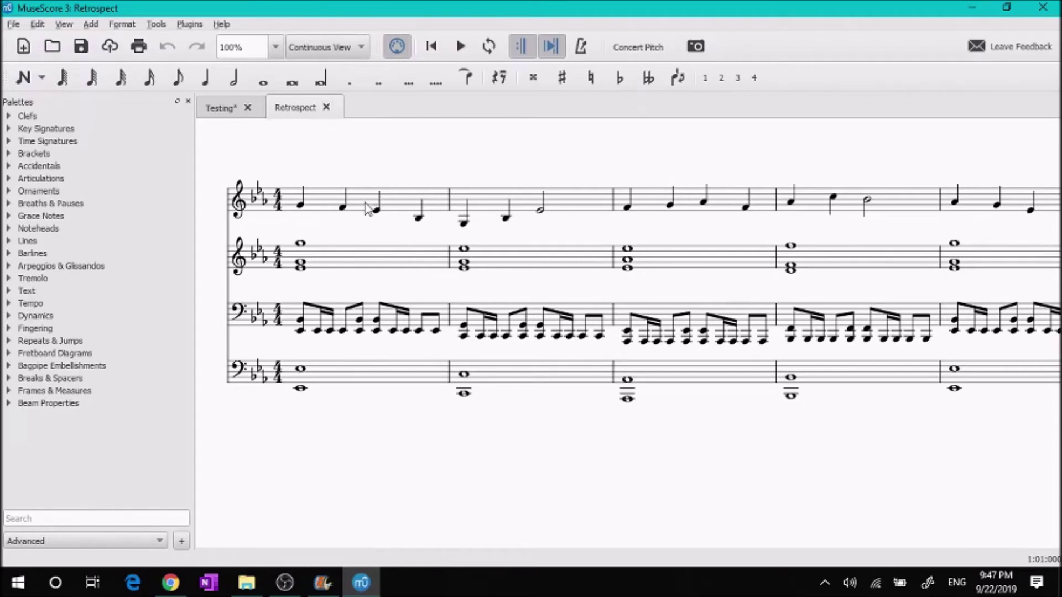
Step: Play the Retrospect score from its first note in measure 1, then stop playback
scroll(367, 209, "up", 2)
scroll(366, 206, "down", 1)
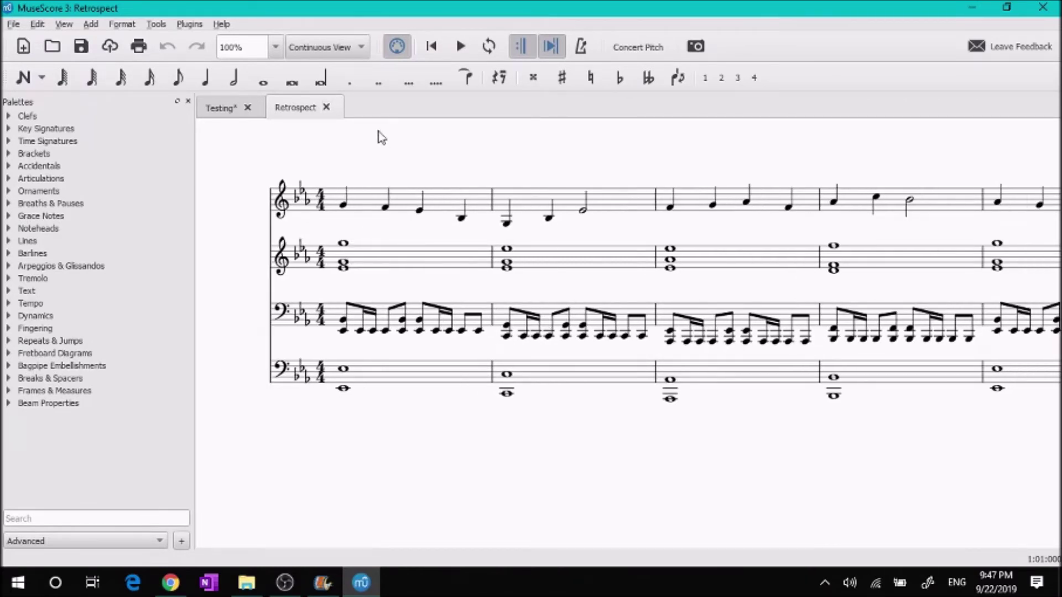
left_click(343, 203)
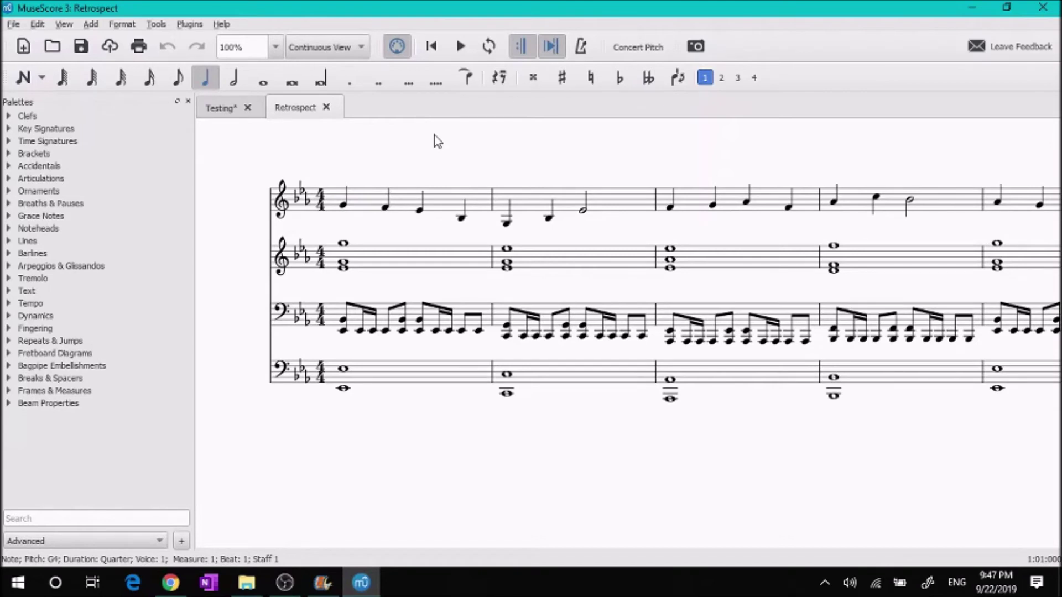
scroll(420, 173, "up", 1)
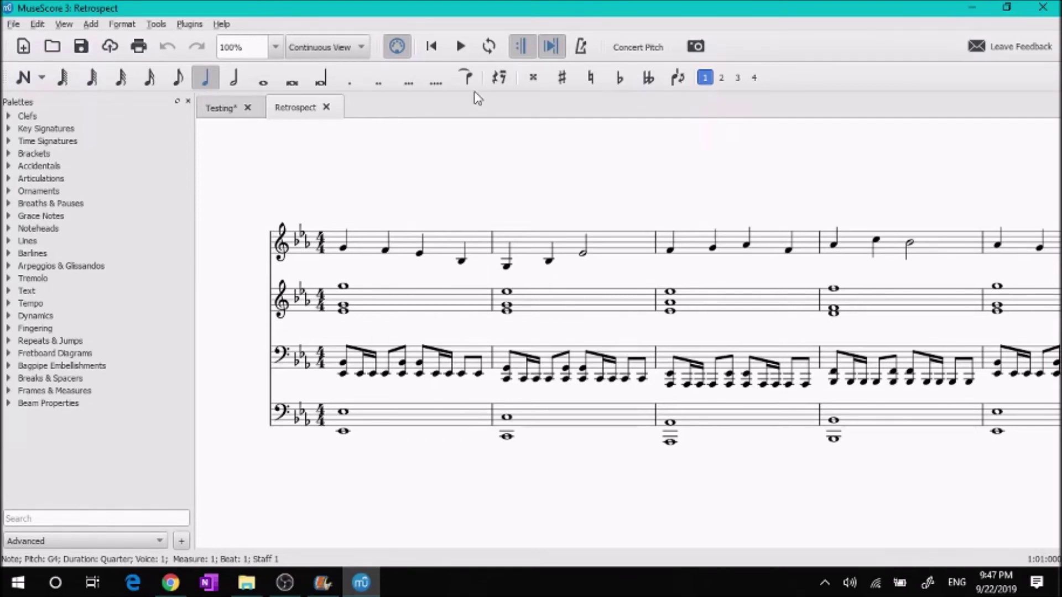
left_click(459, 49)
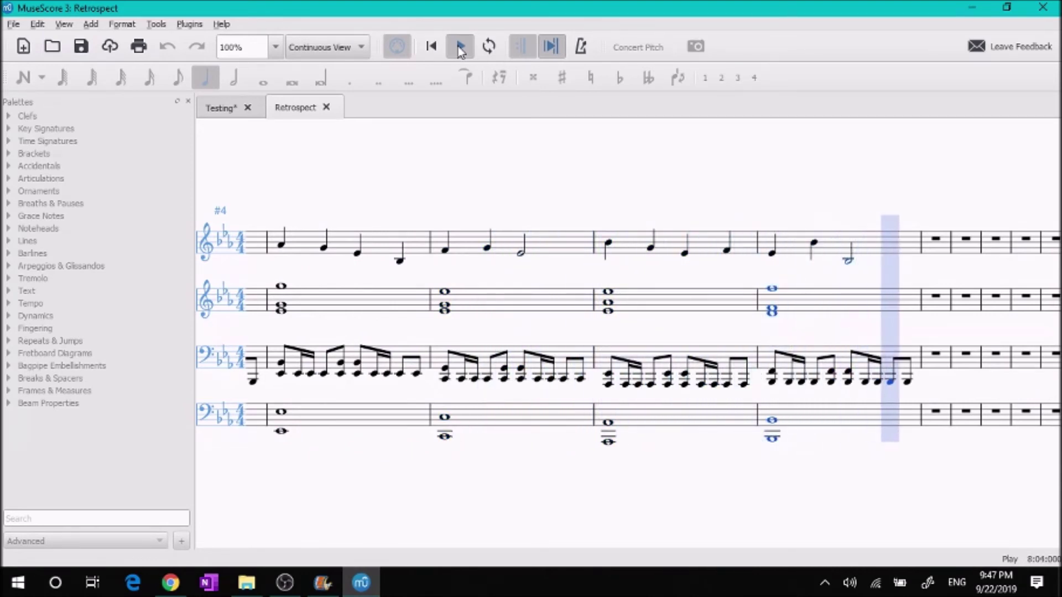
left_click(460, 49)
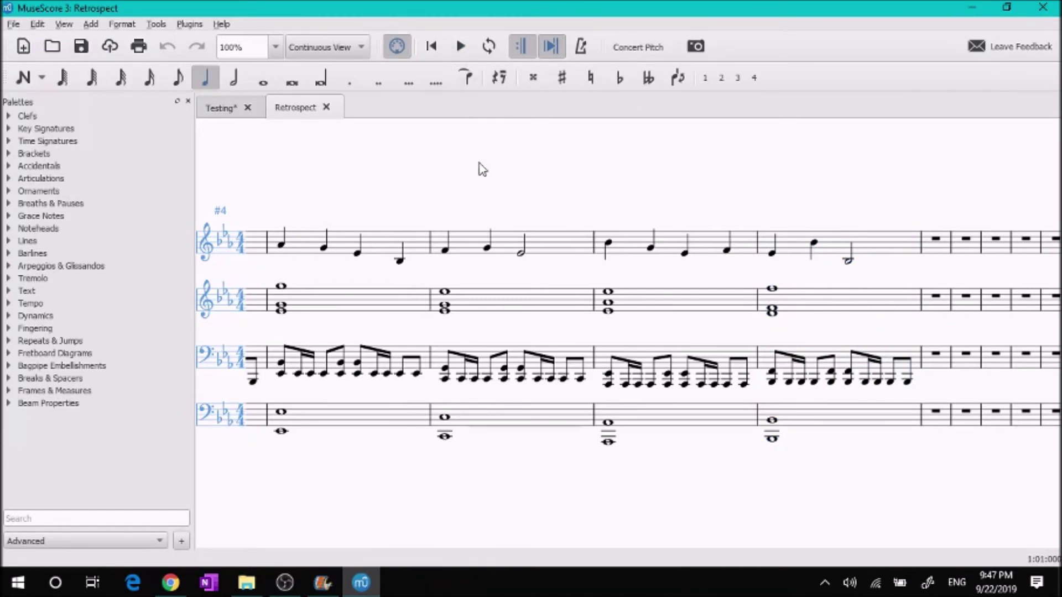
Step: Scroll up and down through the Retrospect score to review it
scroll(455, 215, "up", 5)
scroll(455, 215, "up", 2)
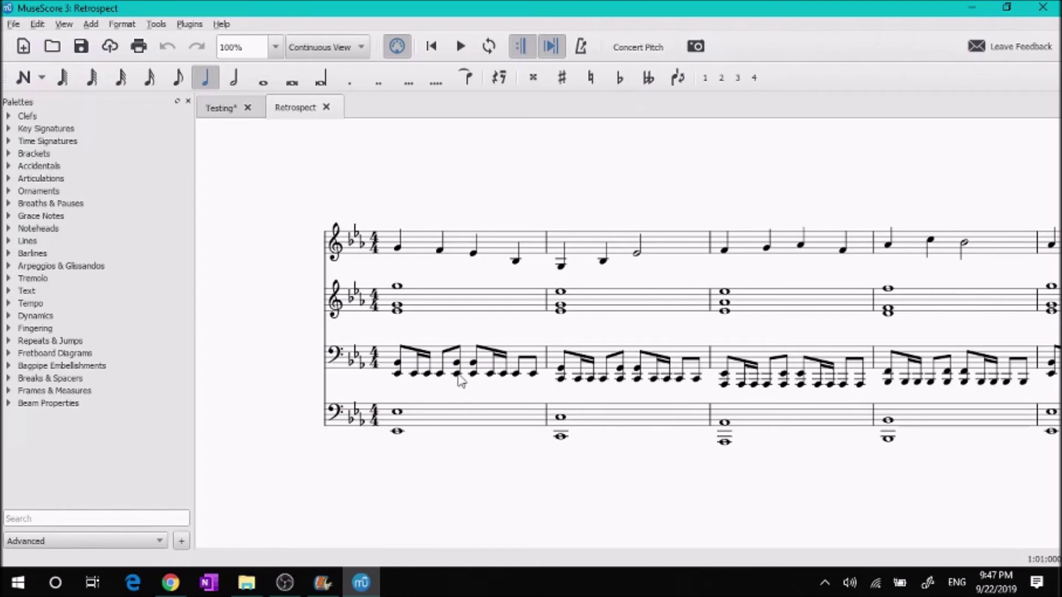
scroll(380, 372, "down", 8)
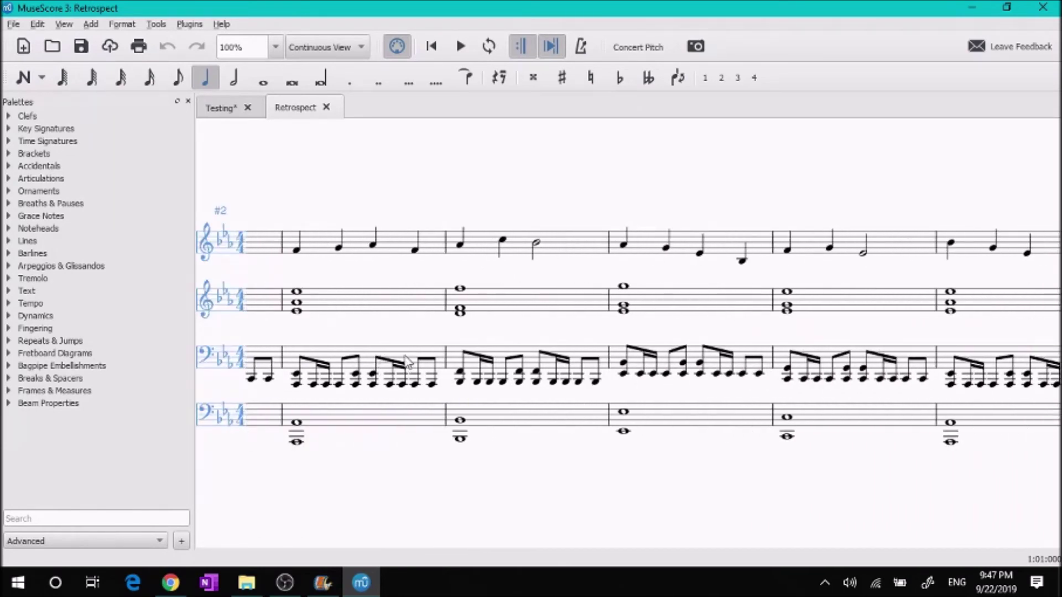
scroll(379, 315, "up", 3)
scroll(379, 314, "up", 5)
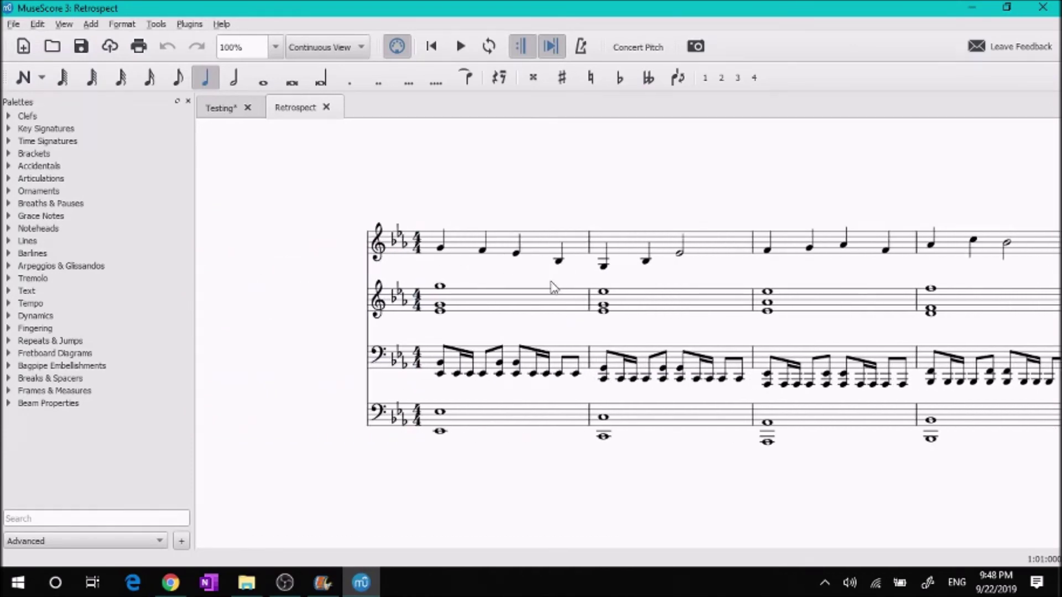
scroll(553, 288, "down", 10)
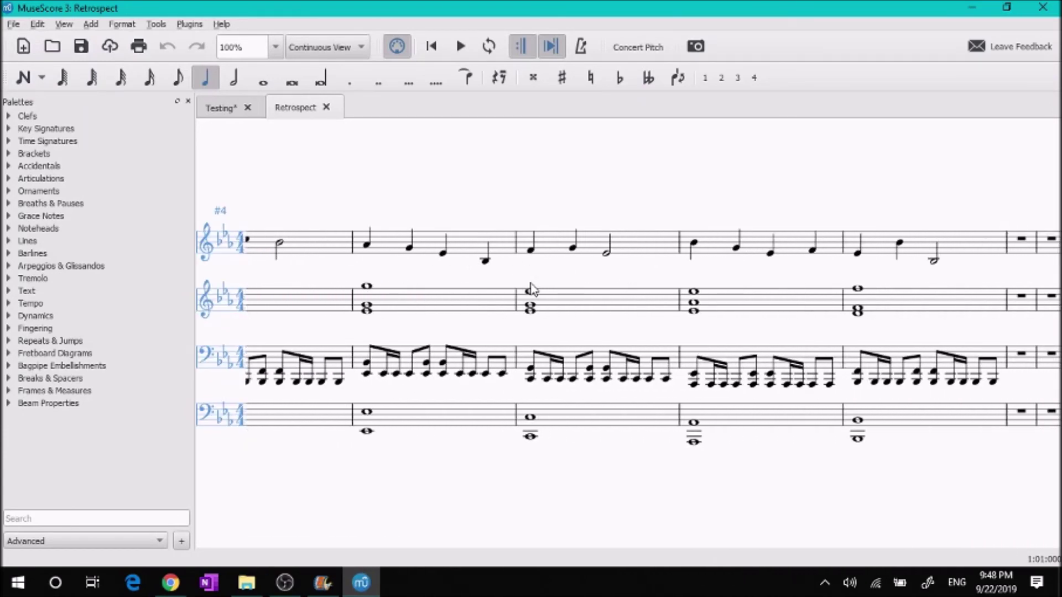
scroll(530, 288, "up", 8)
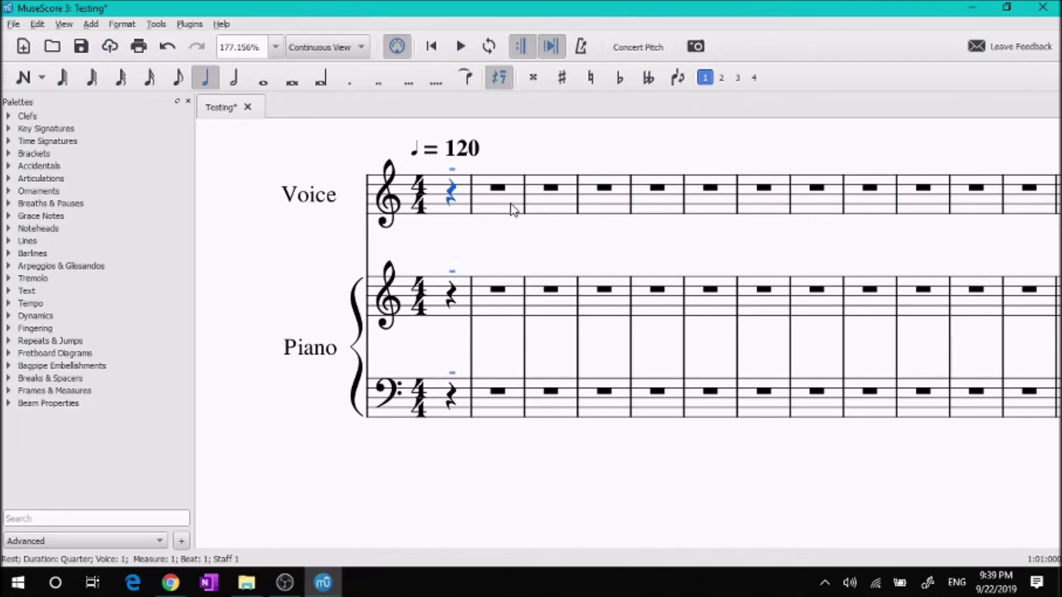
Step: Save the rest-only score under the name 'Testing' in the Scores folder
scroll(513, 210, "right", 1)
scroll(513, 210, "left", 2)
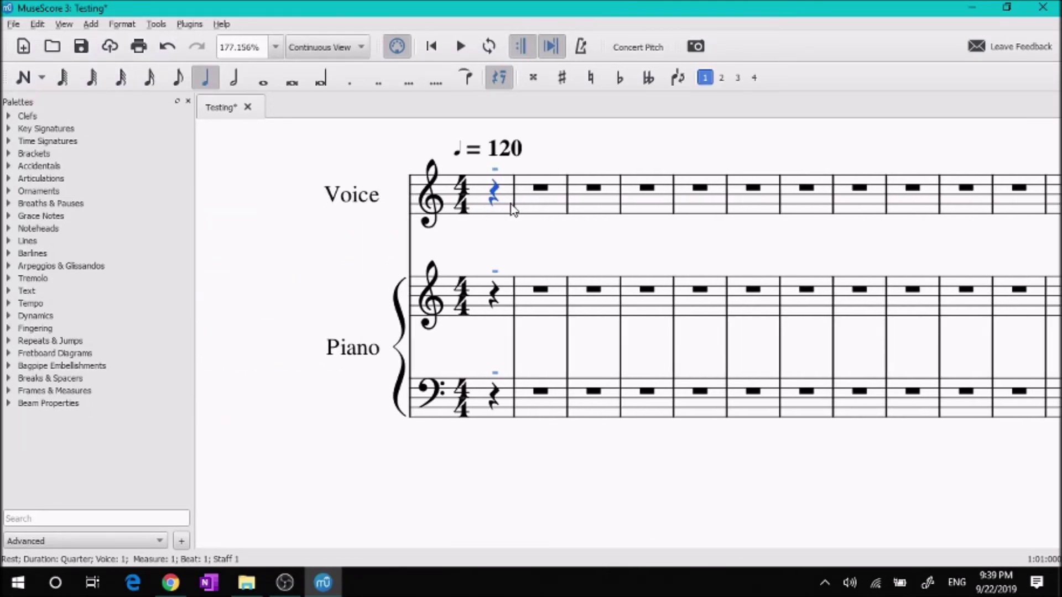
scroll(513, 211, "up", 1)
scroll(513, 210, "right", 1)
scroll(513, 210, "right", 1)
scroll(514, 210, "left", 1)
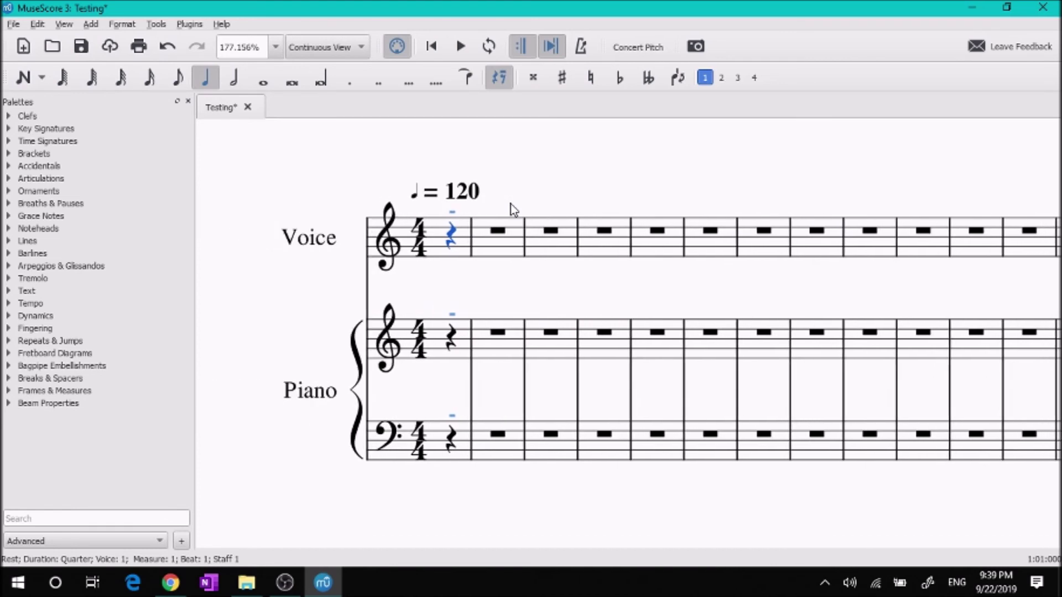
scroll(513, 210, "right", 6)
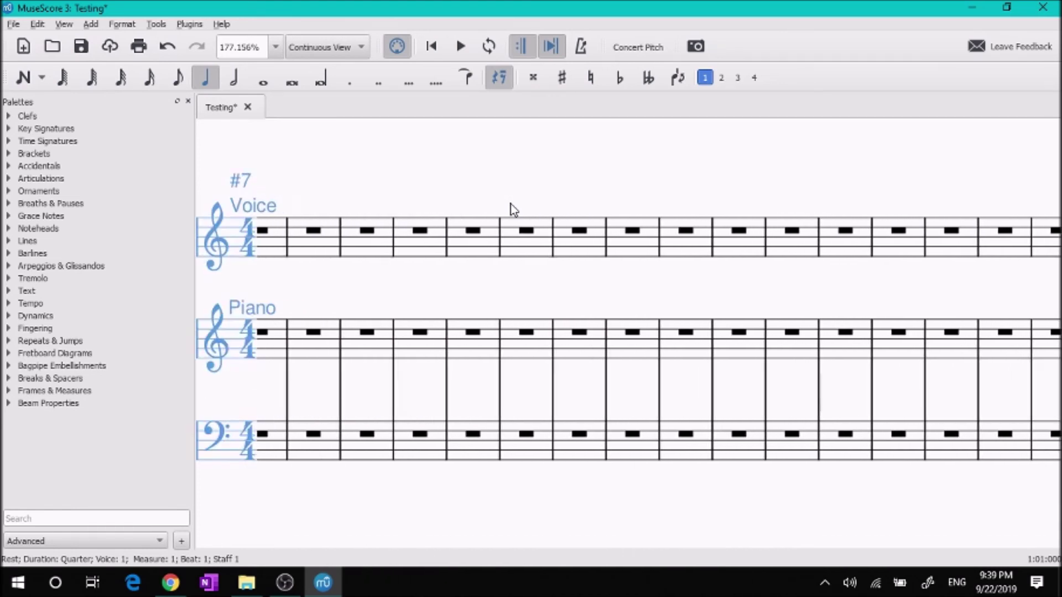
scroll(513, 210, "left", 6)
scroll(514, 210, "right", 1)
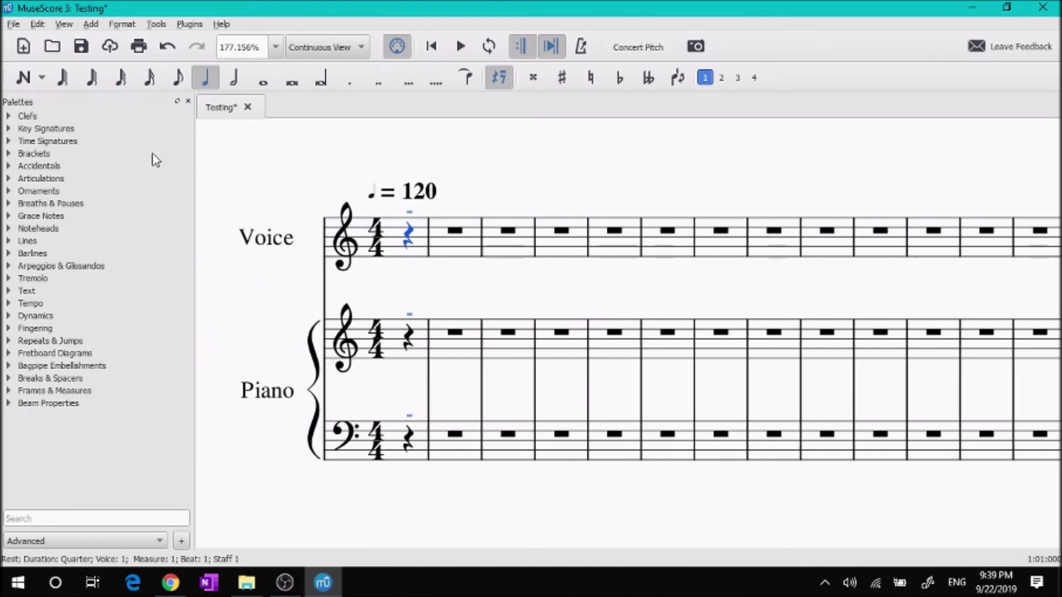
left_click(92, 50)
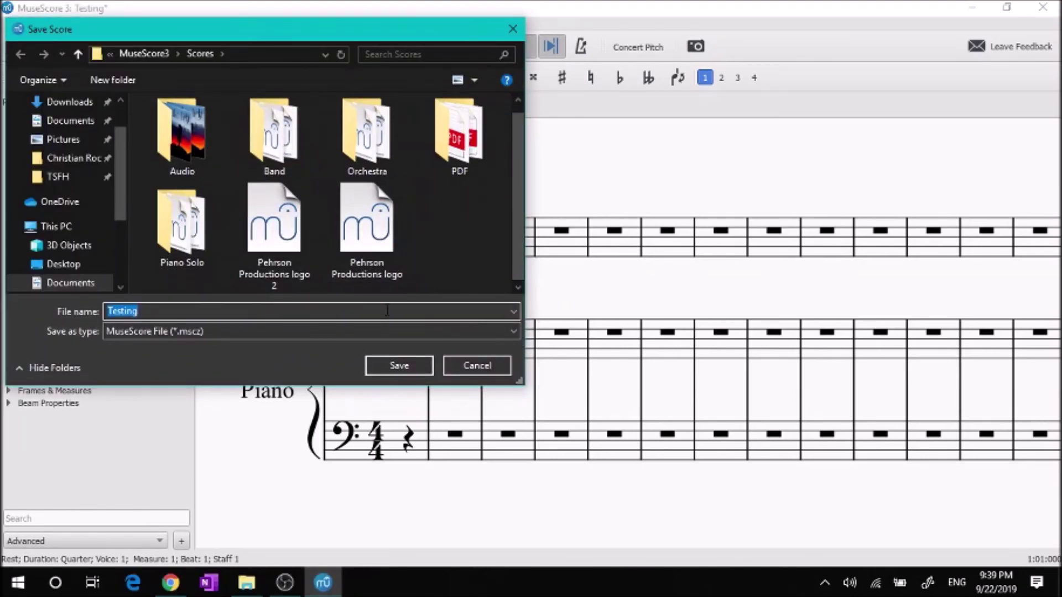
left_click(399, 367)
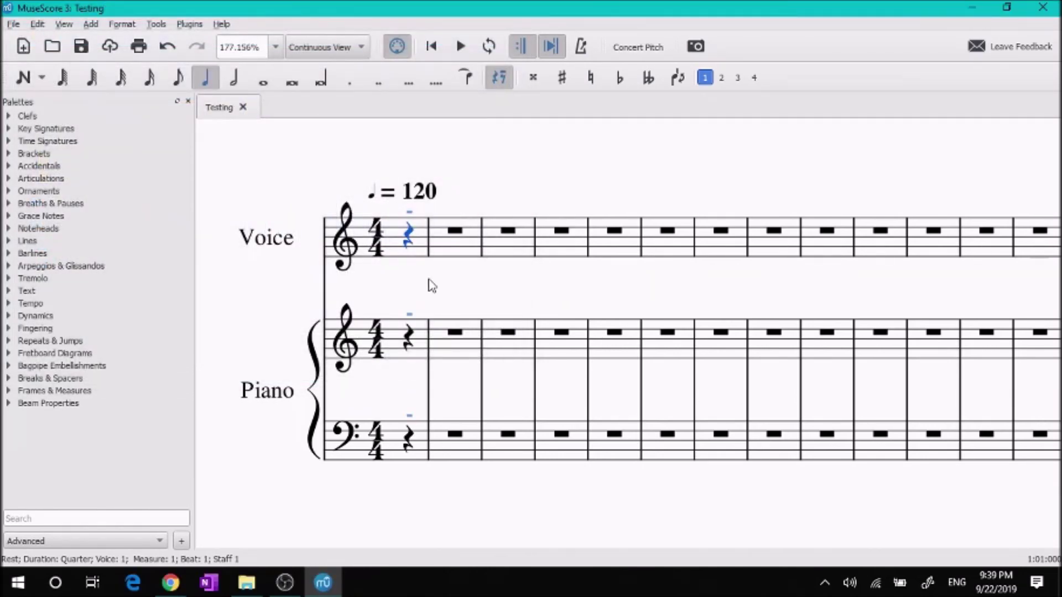